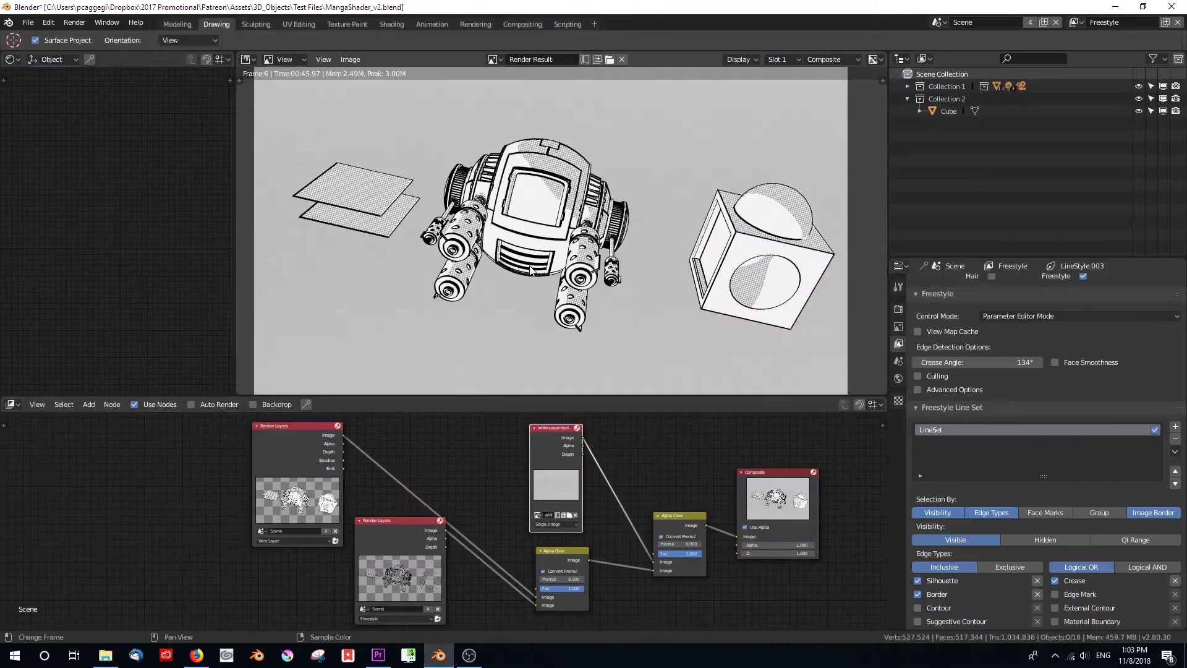
Examine the rendered manga image and the Freestyle line set and line style settings
scroll(788, 253, up, 2)
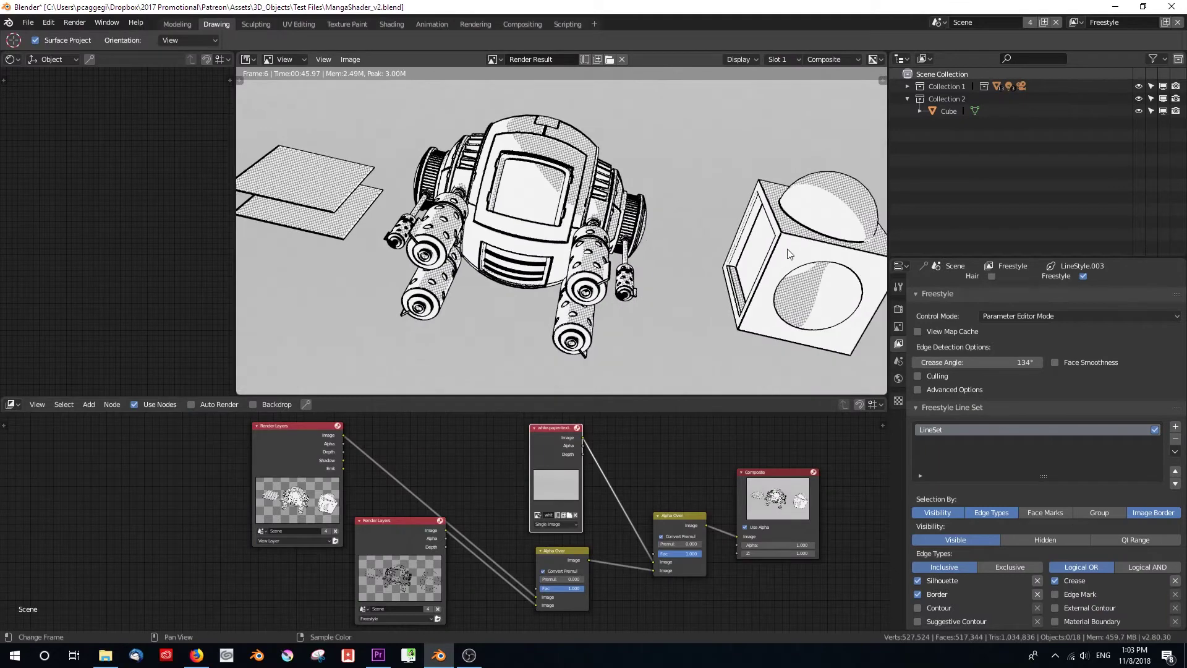
mouse_move(786, 259)
middle_down()
mouse_move(698, 253)
mouse_move(770, 259)
middle_up()
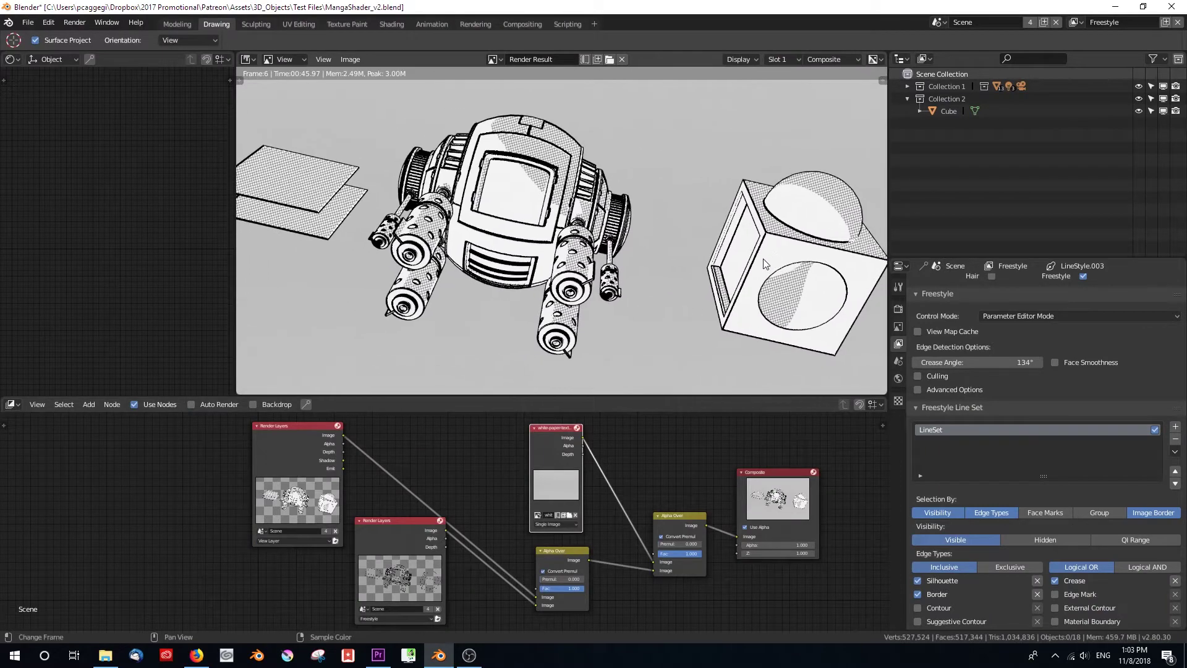
scroll(764, 264, down, 1)
scroll(991, 392, down, 10)
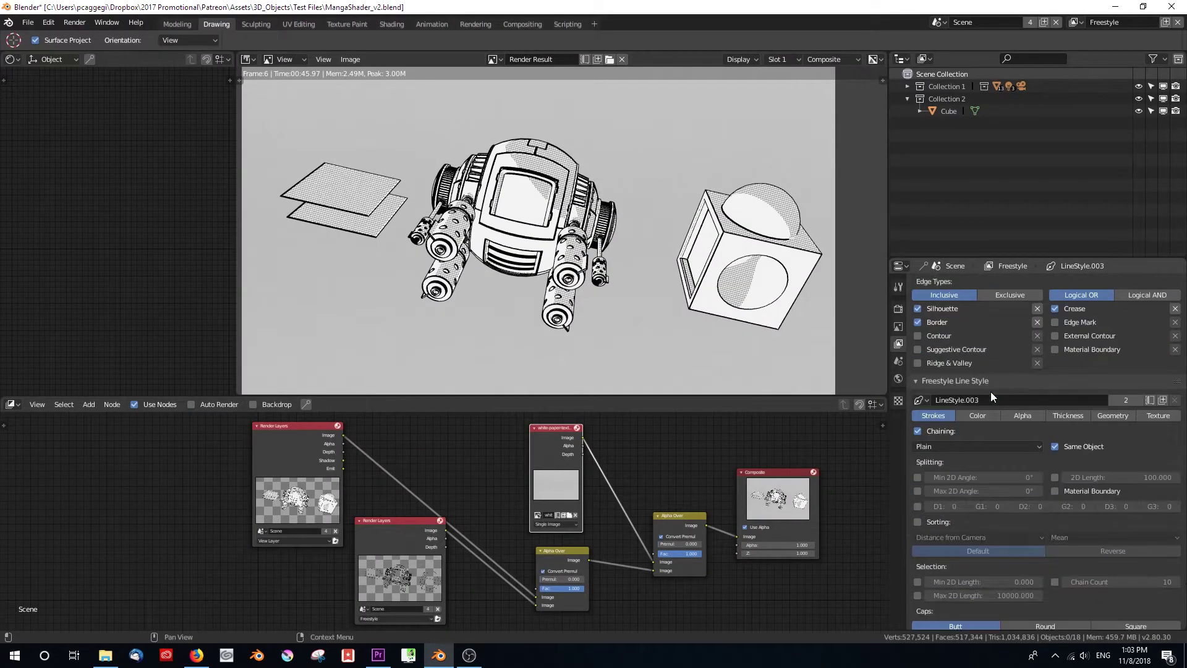
scroll(990, 392, down, 12)
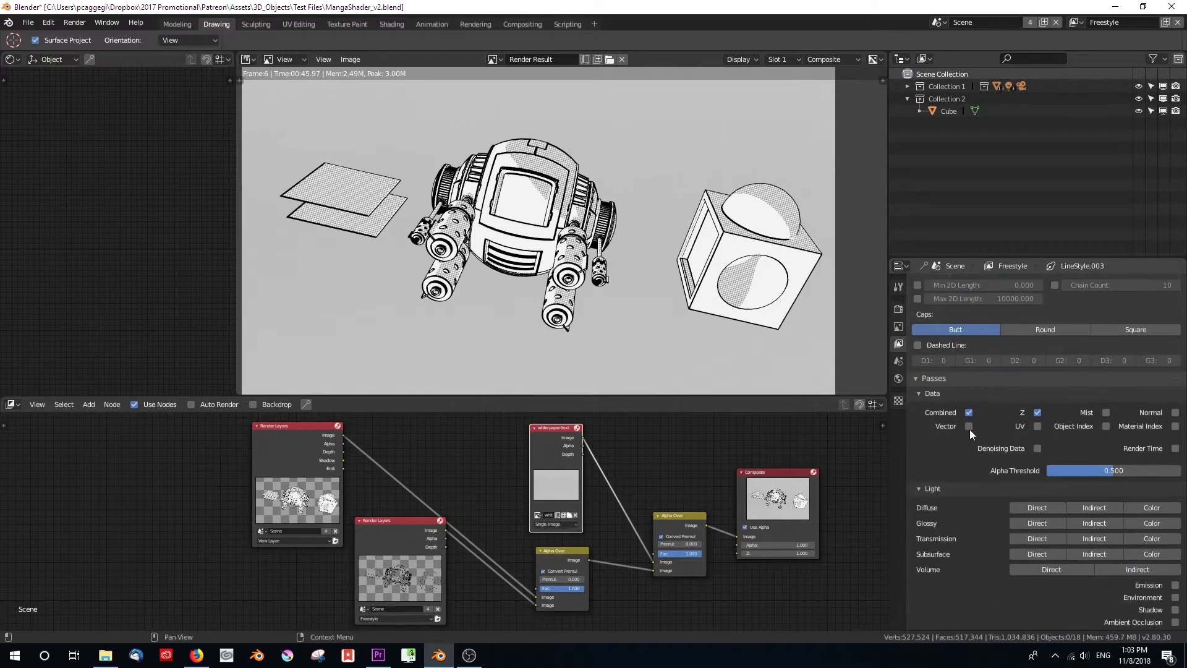
scroll(969, 429, up, 12)
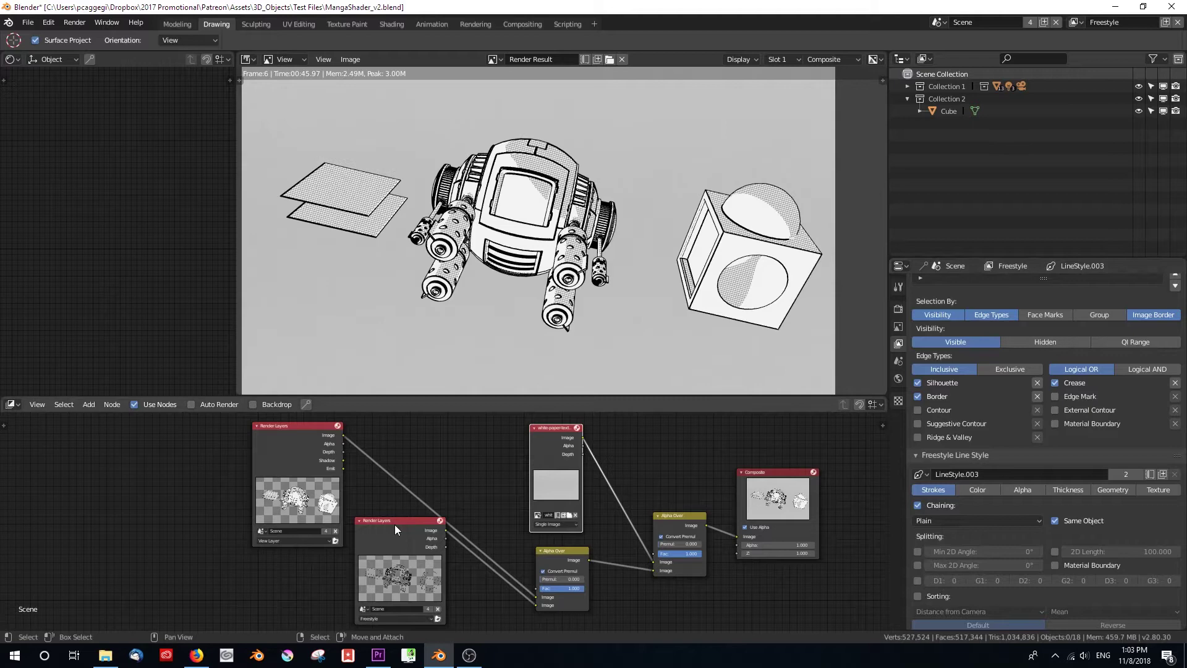
Reposition the Freestyle Render Layers node in the compositing node tree
drag(394, 524, 389, 498)
scroll(402, 472, up, 7)
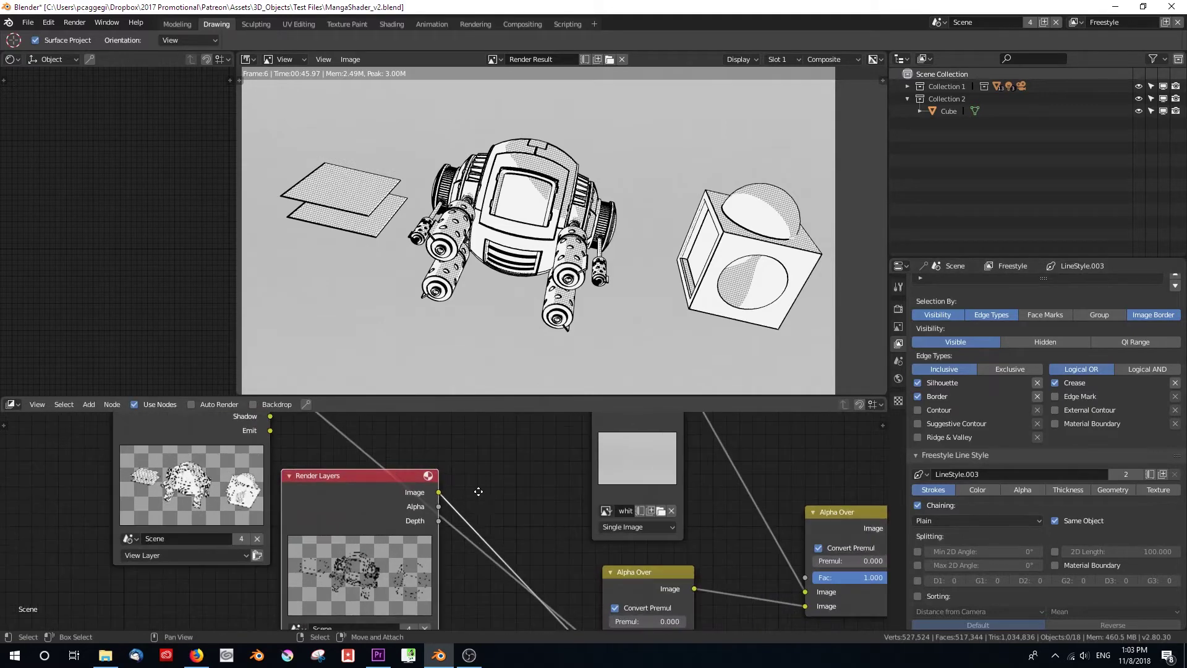
middle_drag(479, 492, 589, 418)
scroll(438, 565, up, 2)
scroll(499, 454, down, 7)
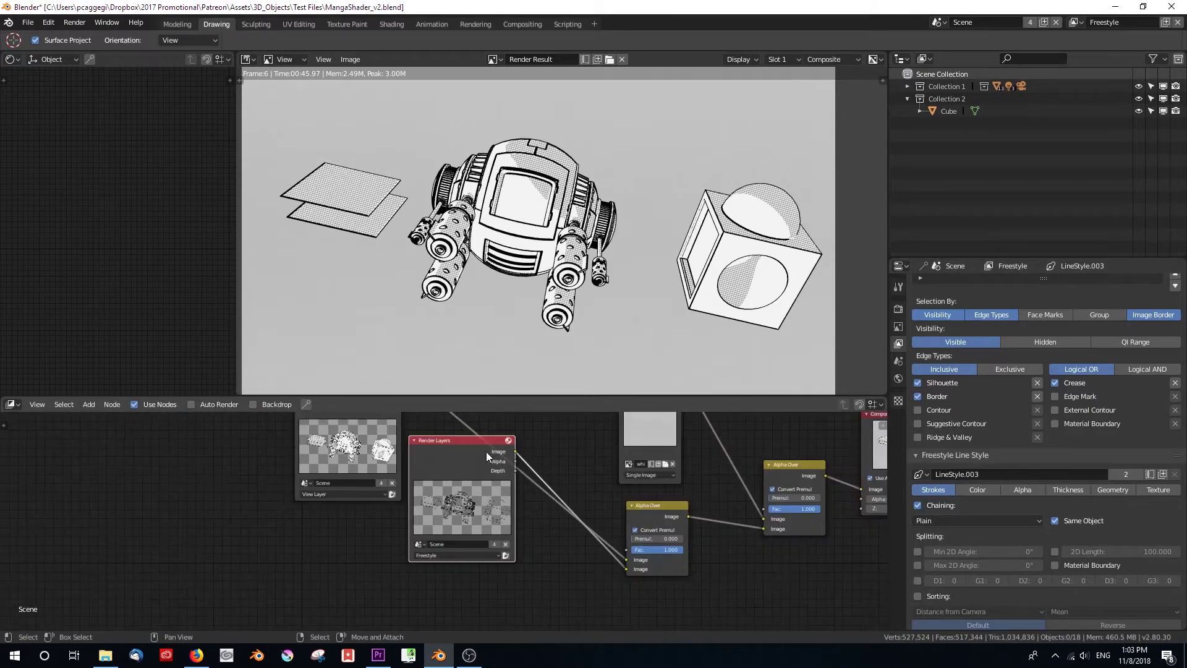
drag(486, 452, 368, 532)
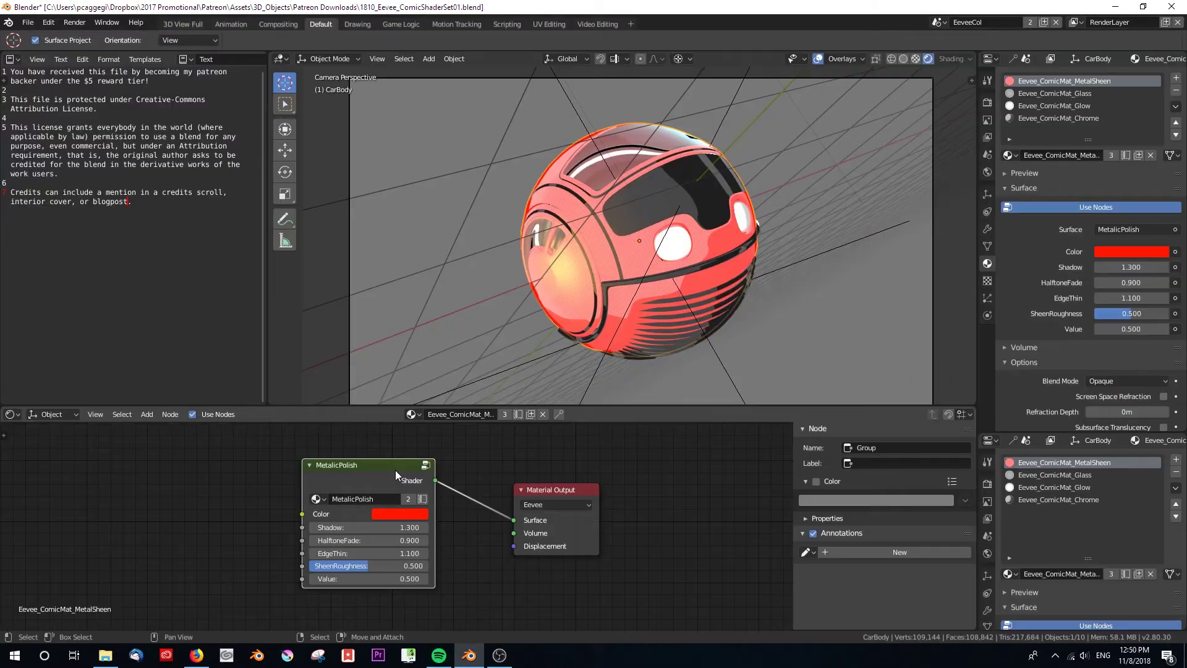
Reposition the MetalicPolish group node beside the Material Output in the car body's material
drag(395, 470, 361, 462)
scroll(360, 461, up, 2)
middle_drag(505, 499, 547, 520)
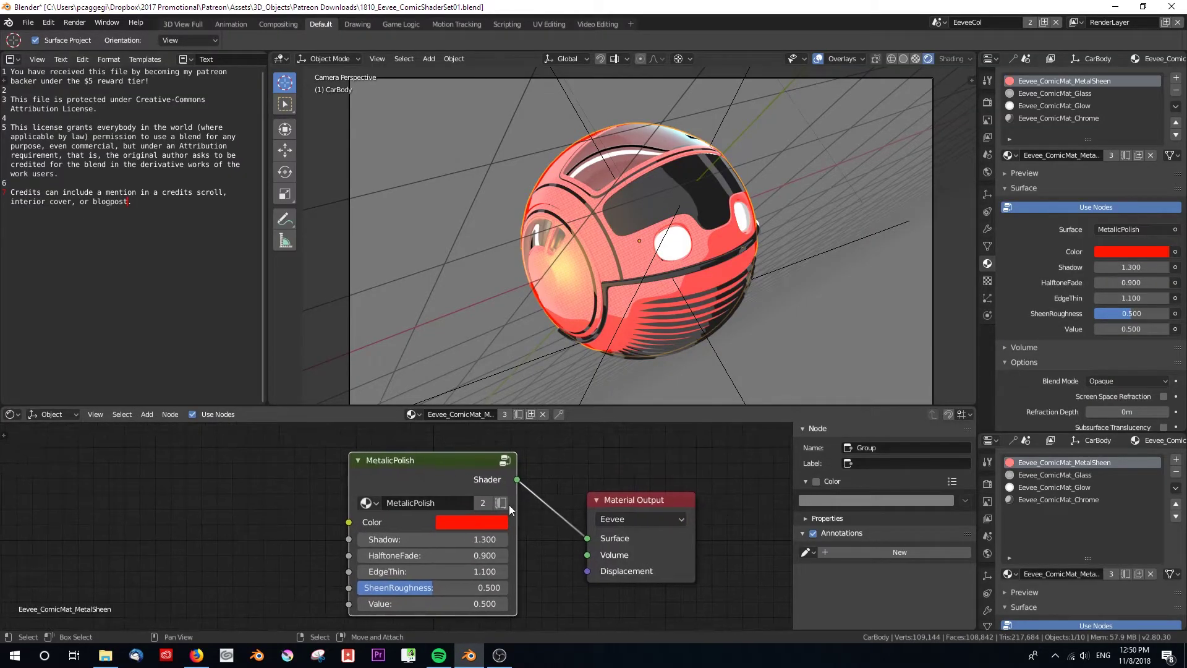
scroll(436, 476, down, 1)
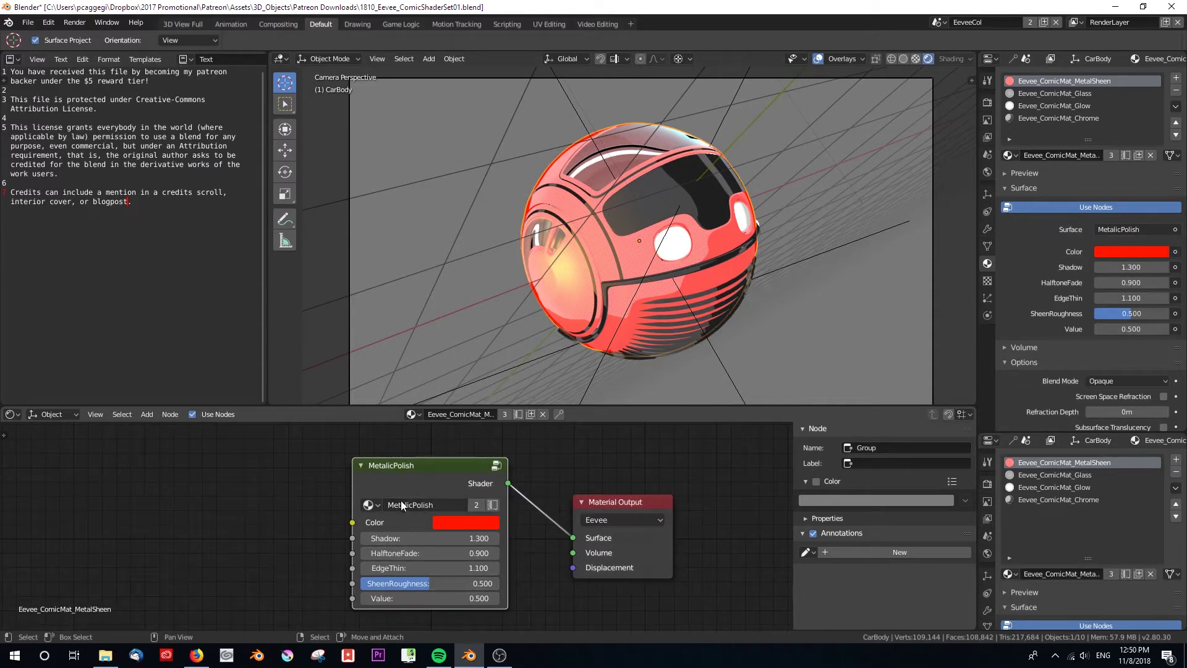
scroll(592, 331, up, 2)
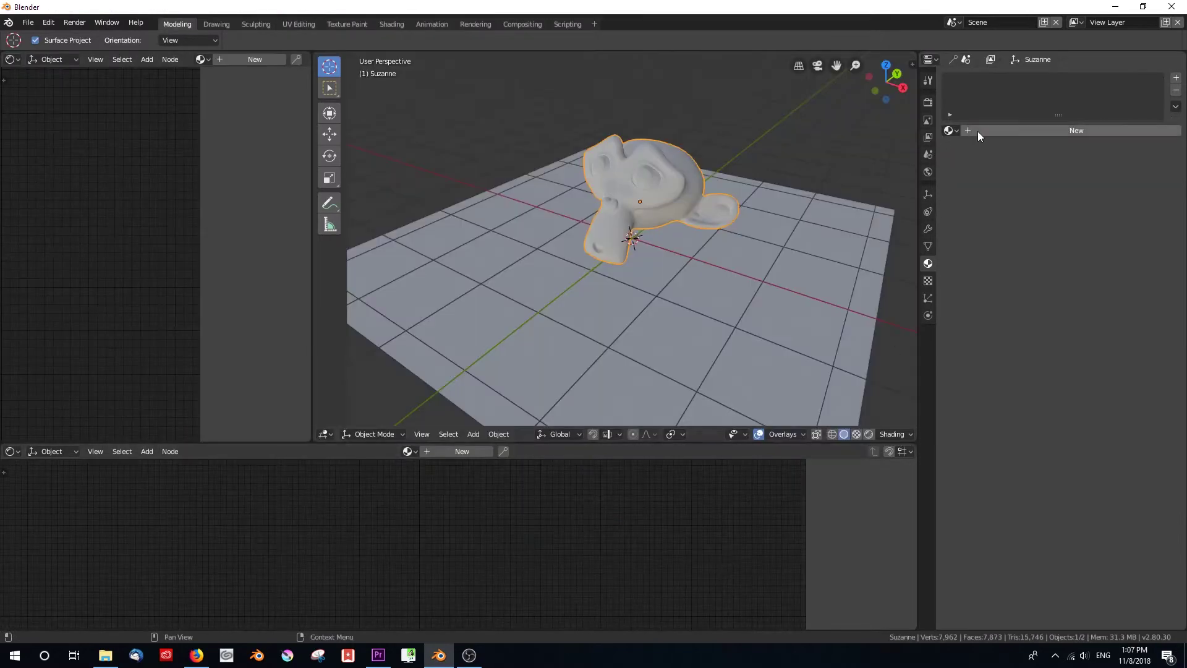
Give Suzanne a new material containing only a Material Output node targeting Eevee
click(979, 131)
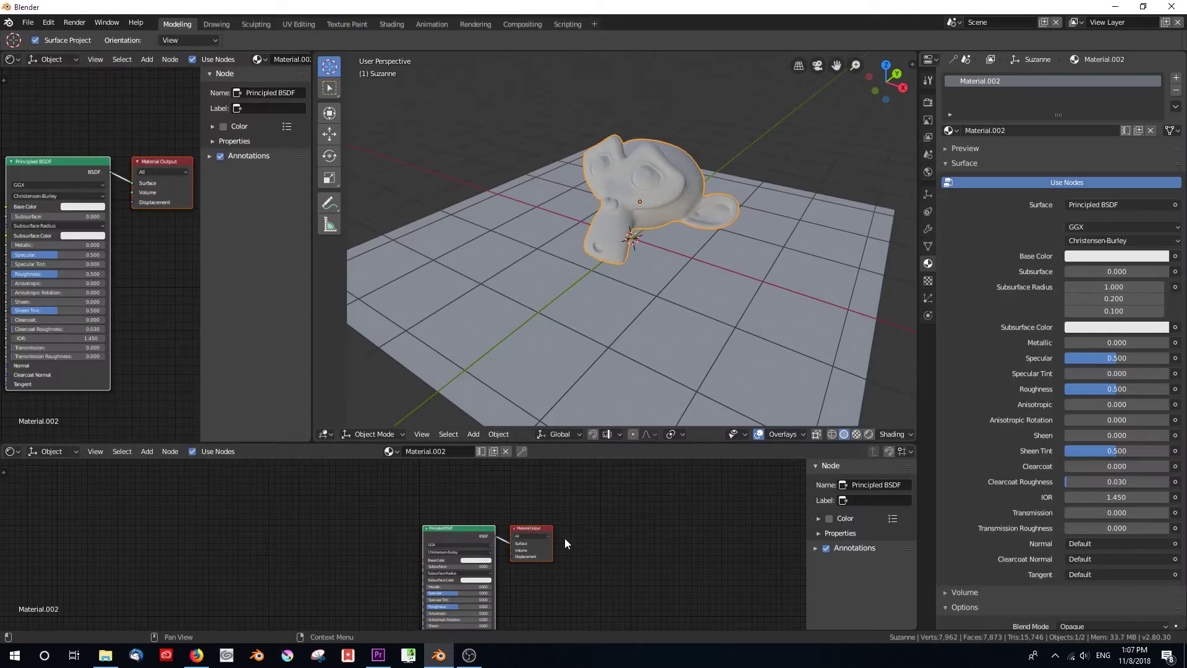
scroll(562, 532, up, 1)
key(x)
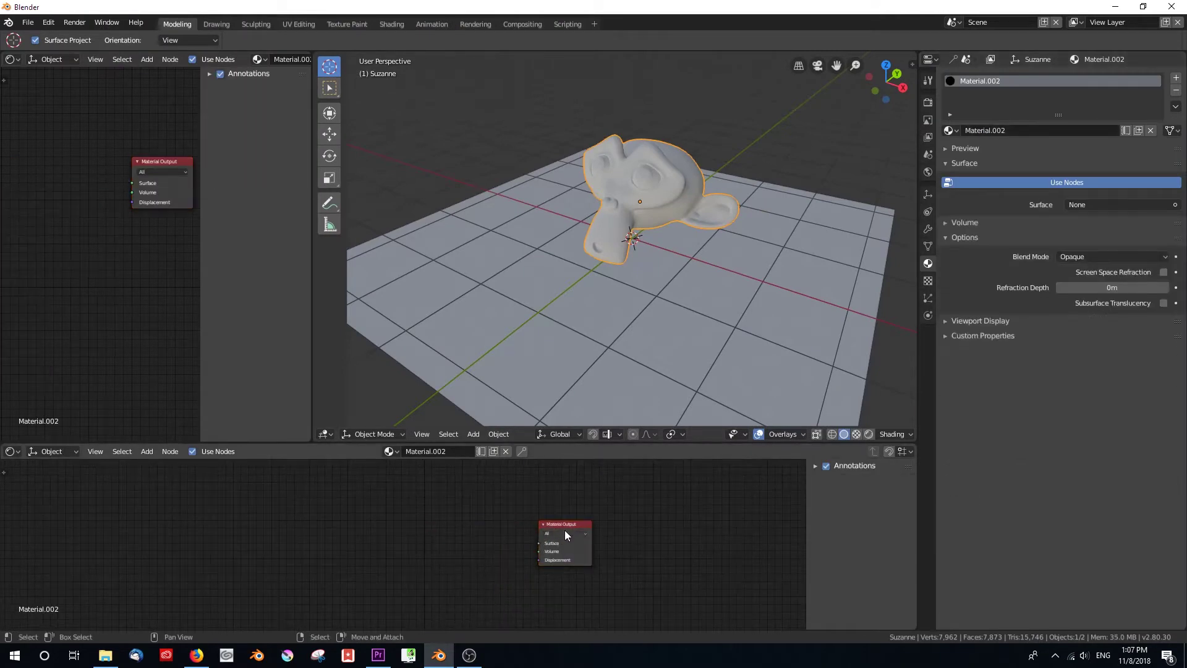
click(565, 515)
Append the MetalicPolish node tree from 1810_Eevee_ComicShaderSet01.blend
click(28, 22)
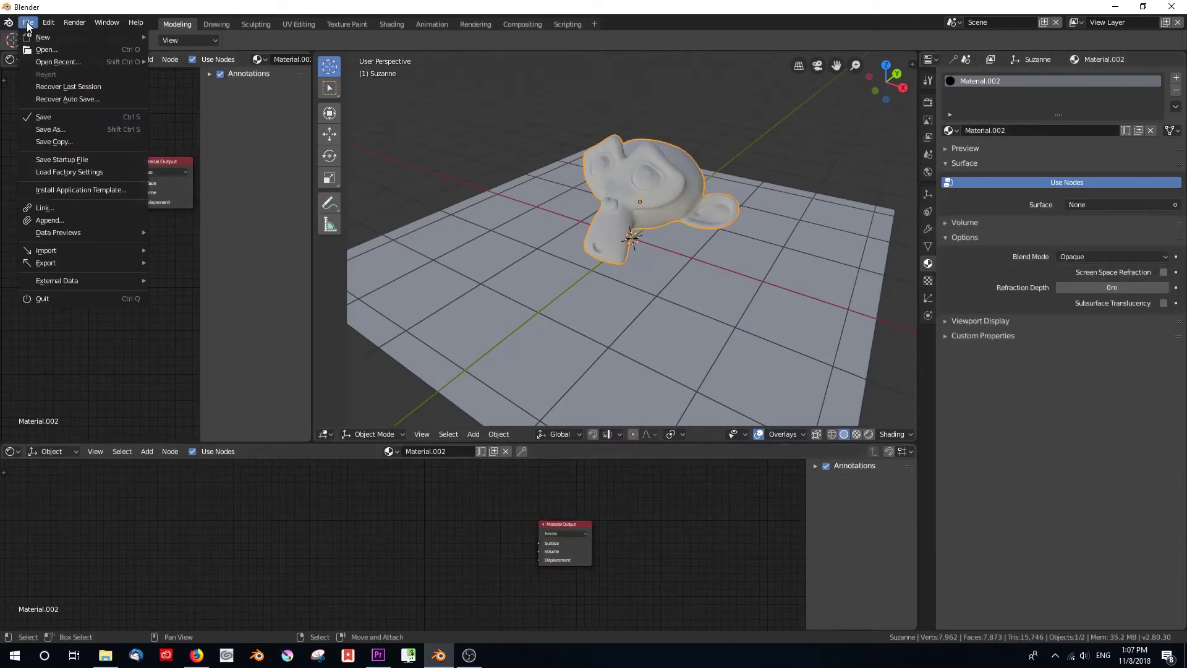
click(92, 220)
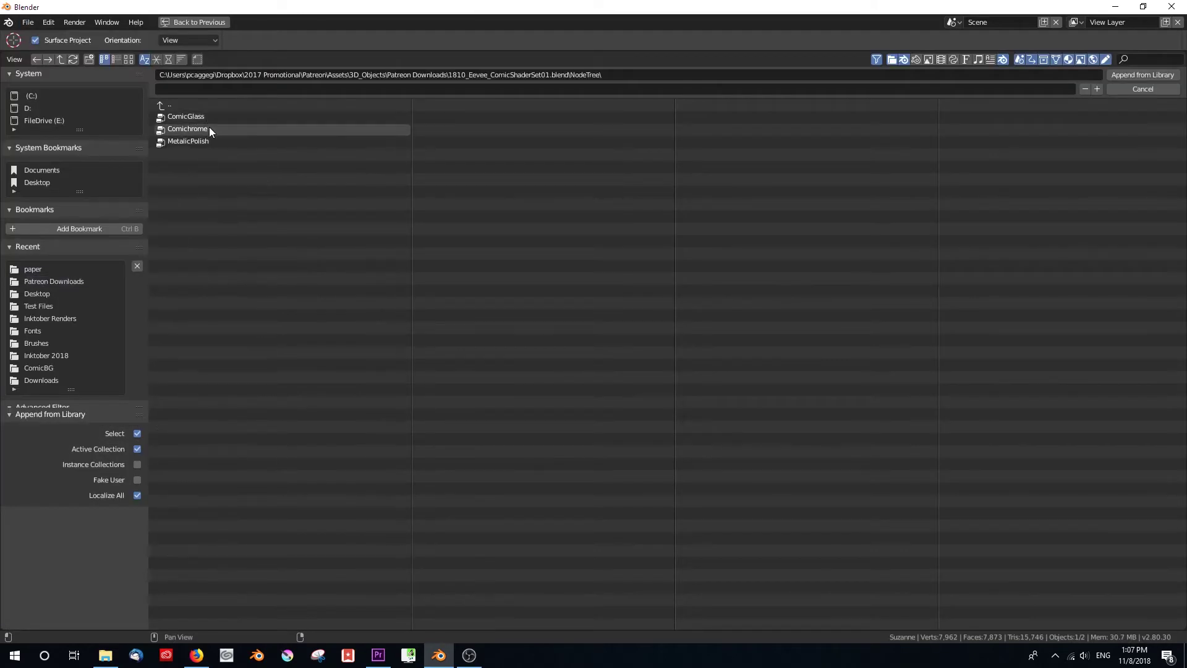
click(210, 141)
double_click(210, 141)
Add the MetalicPolish group to Suzanne's material and connect its Shader output to the Material Output's Surface
key(shift+a)
mouse_move(334, 615)
click(457, 615)
click(399, 505)
scroll(445, 516, up, 5)
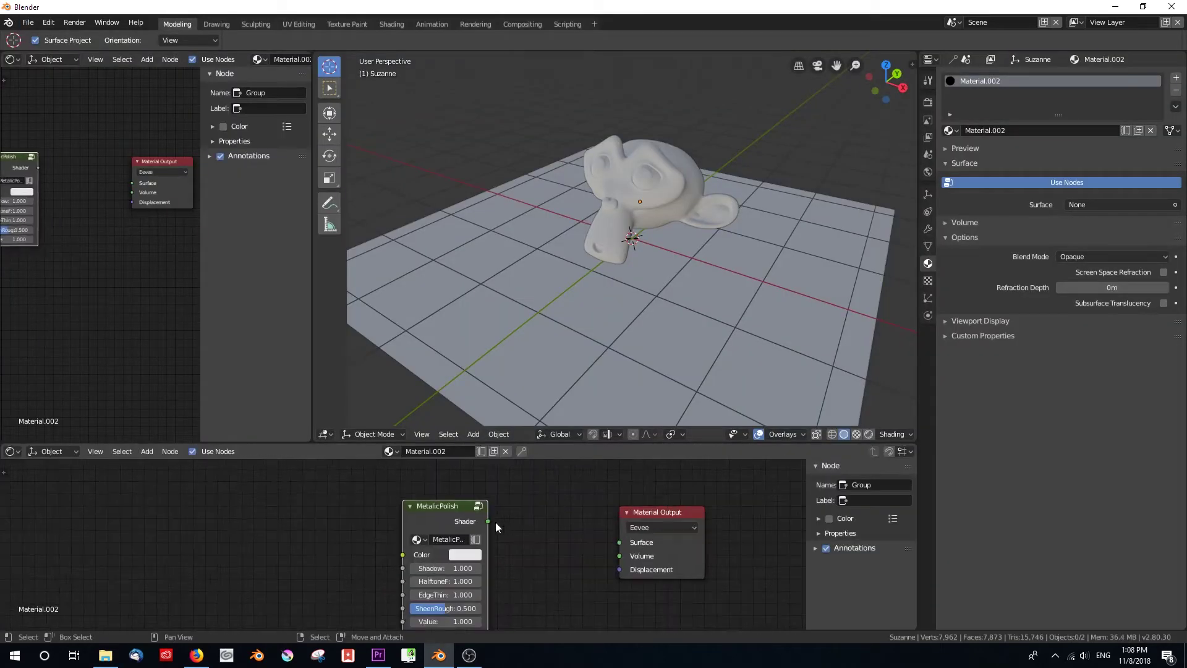
drag(488, 518, 620, 538)
middle_drag(551, 502, 468, 473)
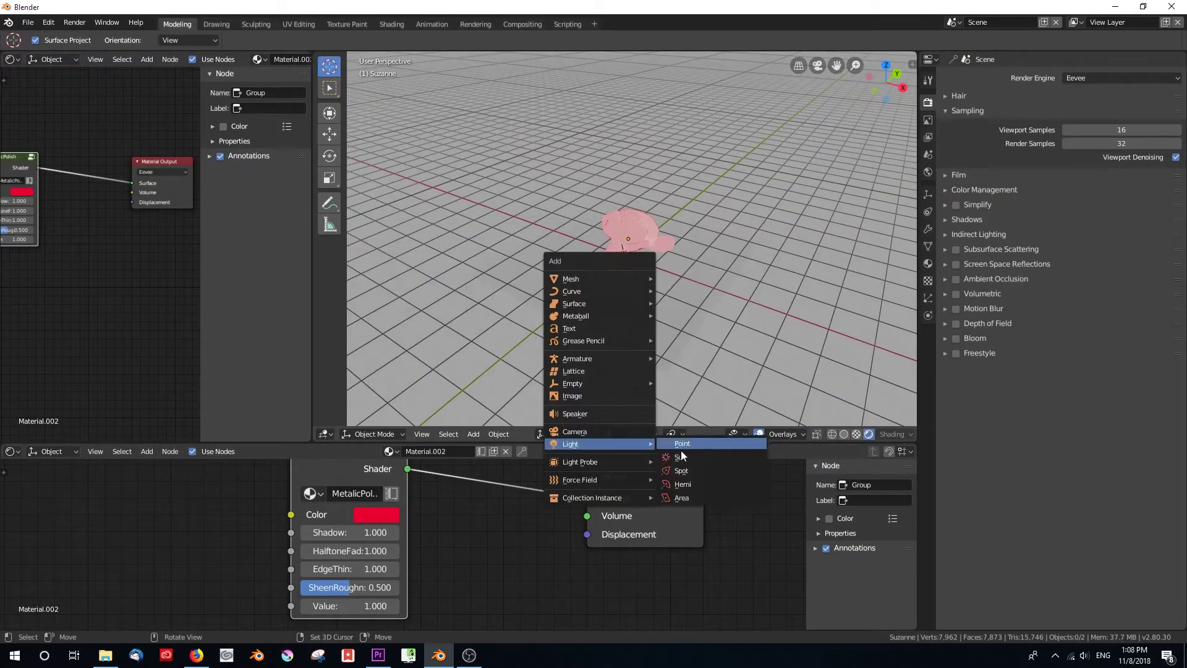
Add a Sun light, move it about -5.4 m in Y and 5.07 m in Z, and rotate it towards Suzanne
click(695, 602)
key(KP_1)
key(g)
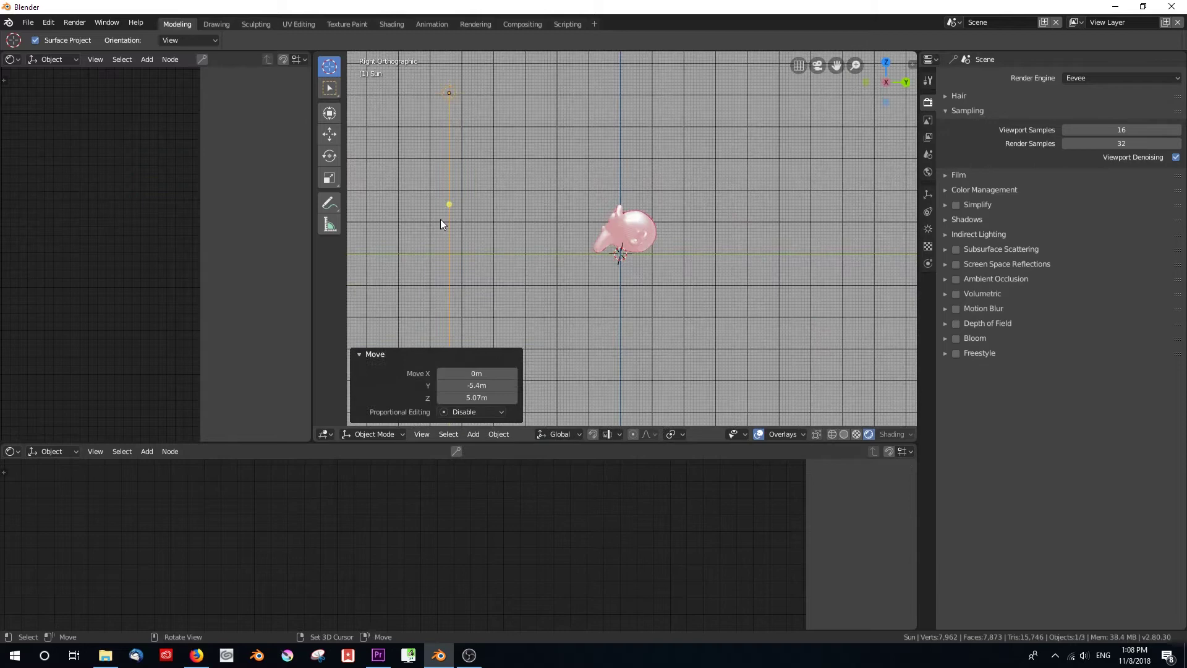
key(r)
click(617, 269)
middle_drag(621, 281, 616, 264)
scroll(616, 265, up, 3)
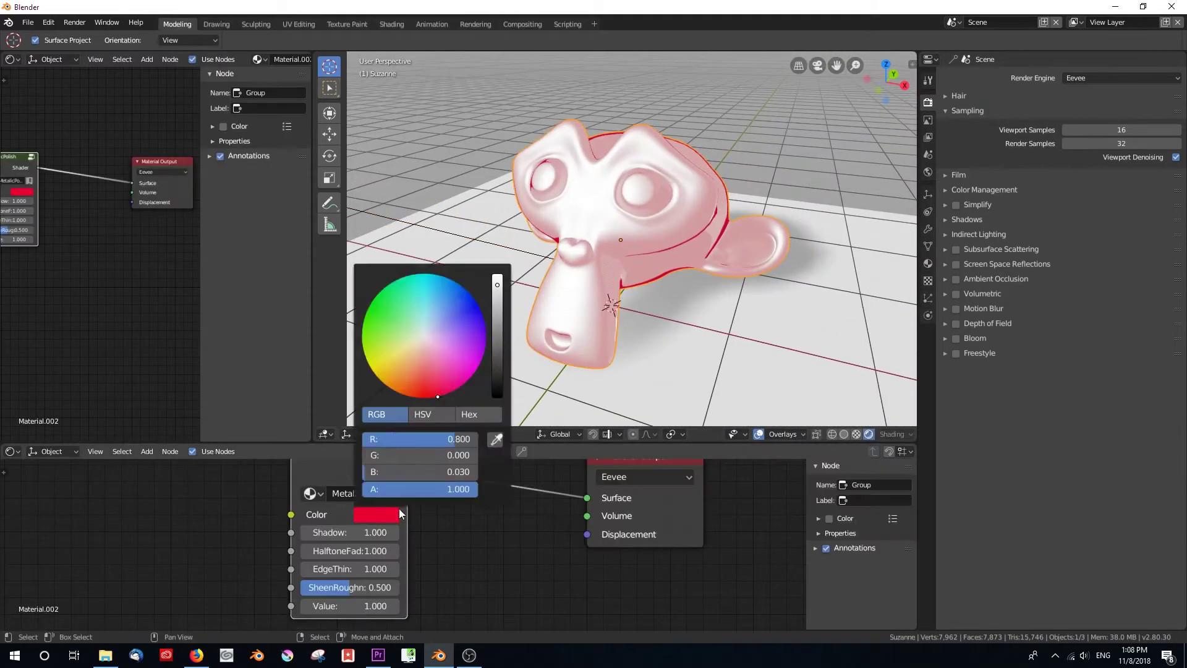
Shift the MetalicPolish node's Color towards orange and adjust its Shadow value
drag(435, 387, 388, 386)
mouse_move(360, 532)
mouse_down()
mouse_move(371, 532)
mouse_move(352, 551)
mouse_up()
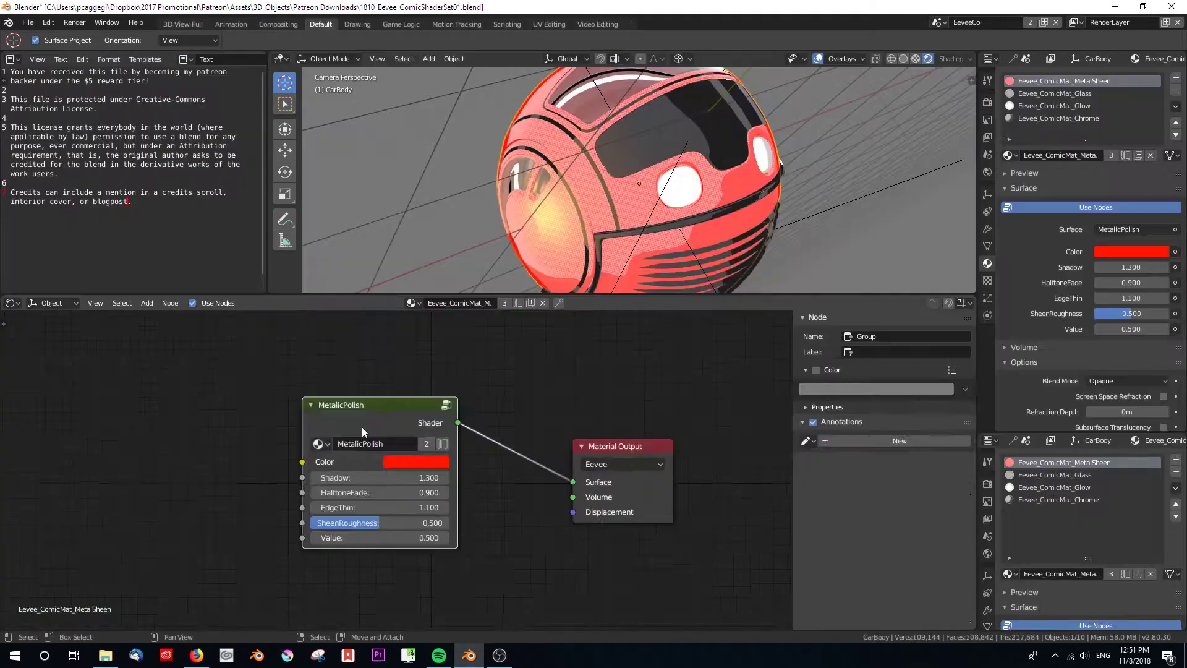
Open the car body's MetalicPolish node group for editing and move its Texture Coordinate node slightly lower
key(Tab)
scroll(362, 428, down, 4)
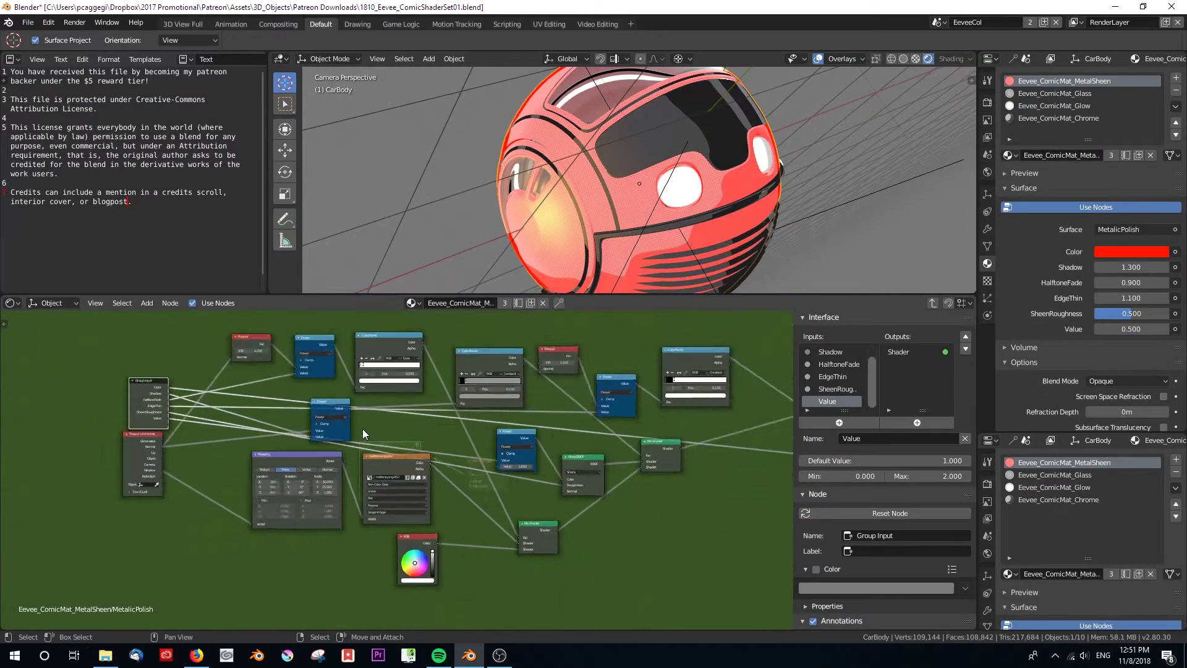
middle_drag(578, 518, 525, 535)
scroll(507, 524, up, 1)
scroll(527, 534, up, 3)
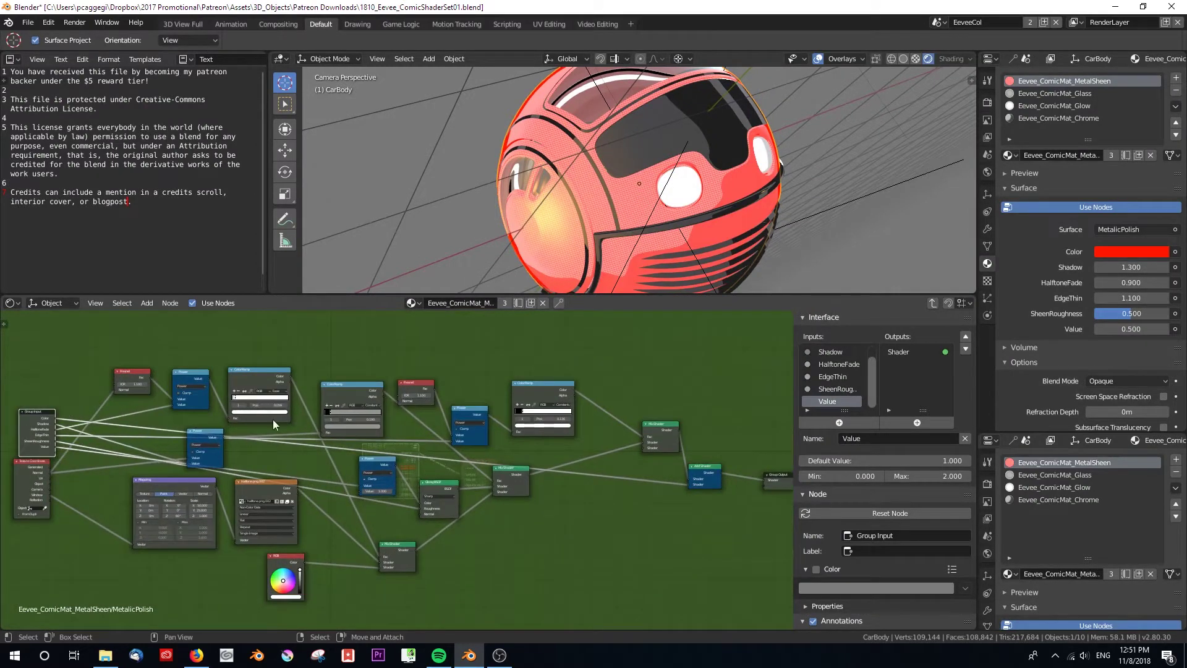
drag(23, 479, 28, 505)
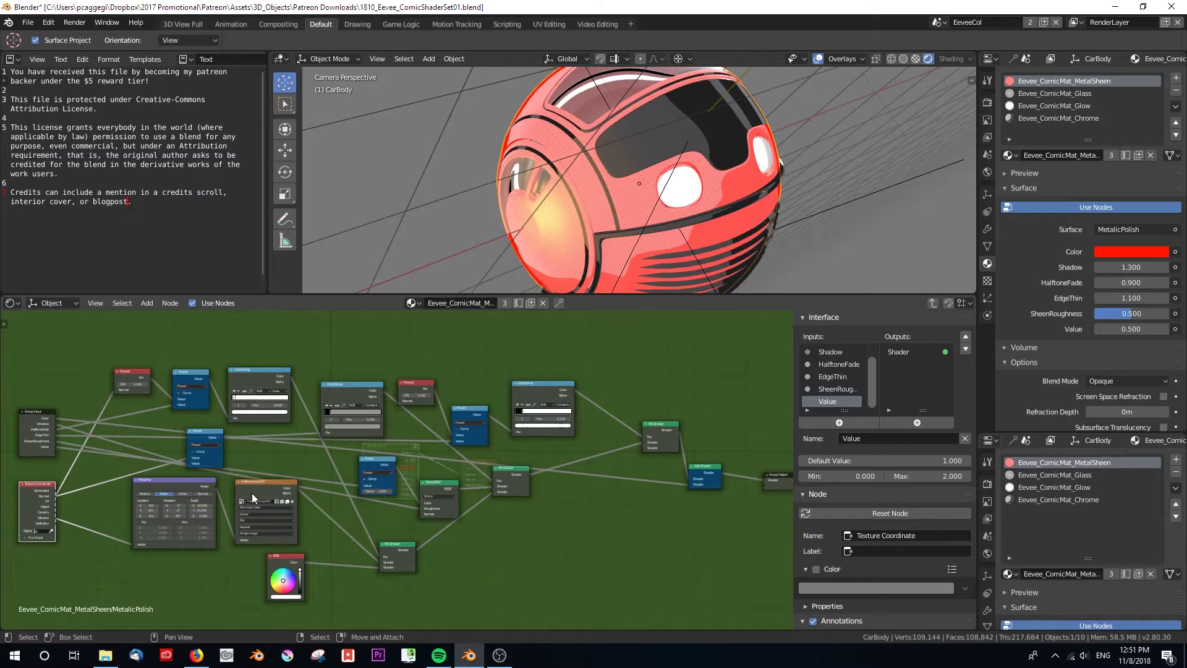
Nudge the halftone.png.002 image texture node next to the Mapping node inside the group
scroll(235, 503, up, 2)
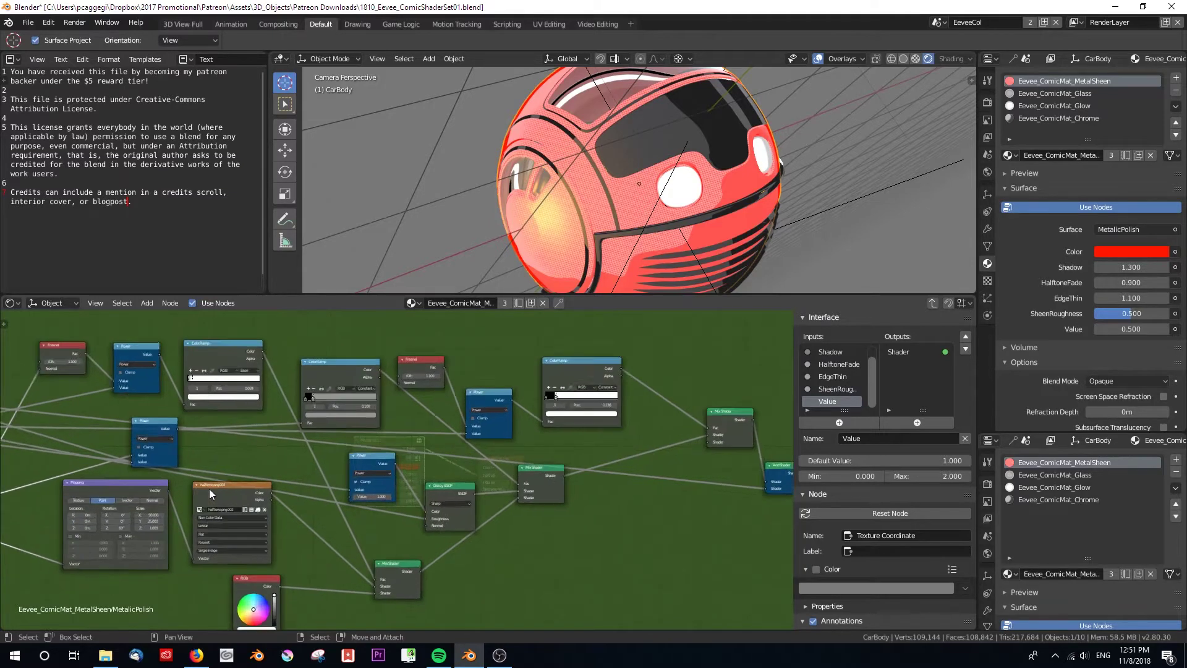
middle_drag(291, 517, 457, 491)
scroll(457, 491, up, 5)
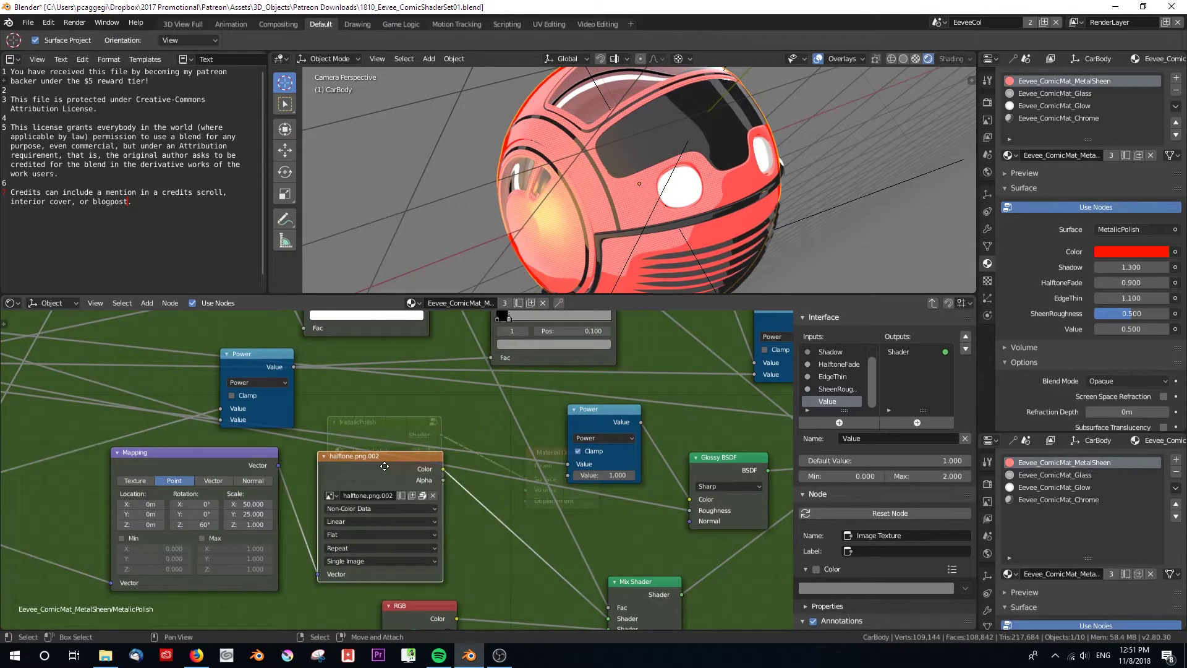
drag(361, 463, 356, 464)
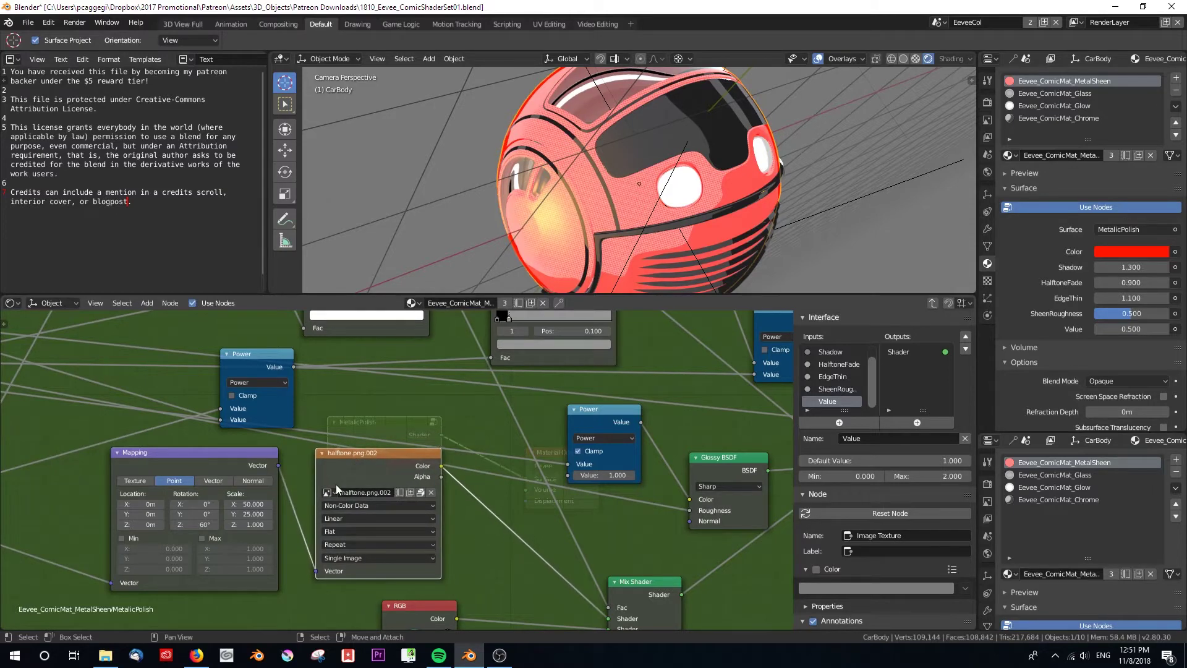
Inspect how the Mapping, halftone texture and Power nodes are wired, and leave the node group
scroll(301, 484, down, 1)
middle_drag(301, 485, 422, 463)
scroll(315, 502, up, 1)
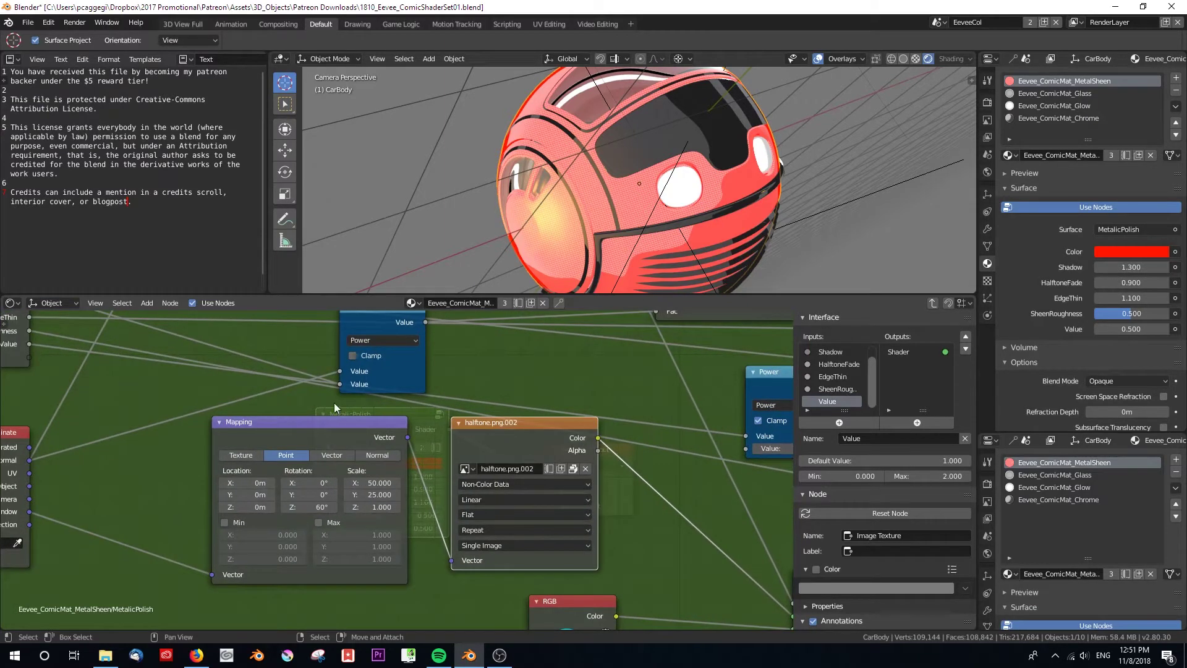
scroll(398, 470, down, 1)
scroll(589, 404, down, 3)
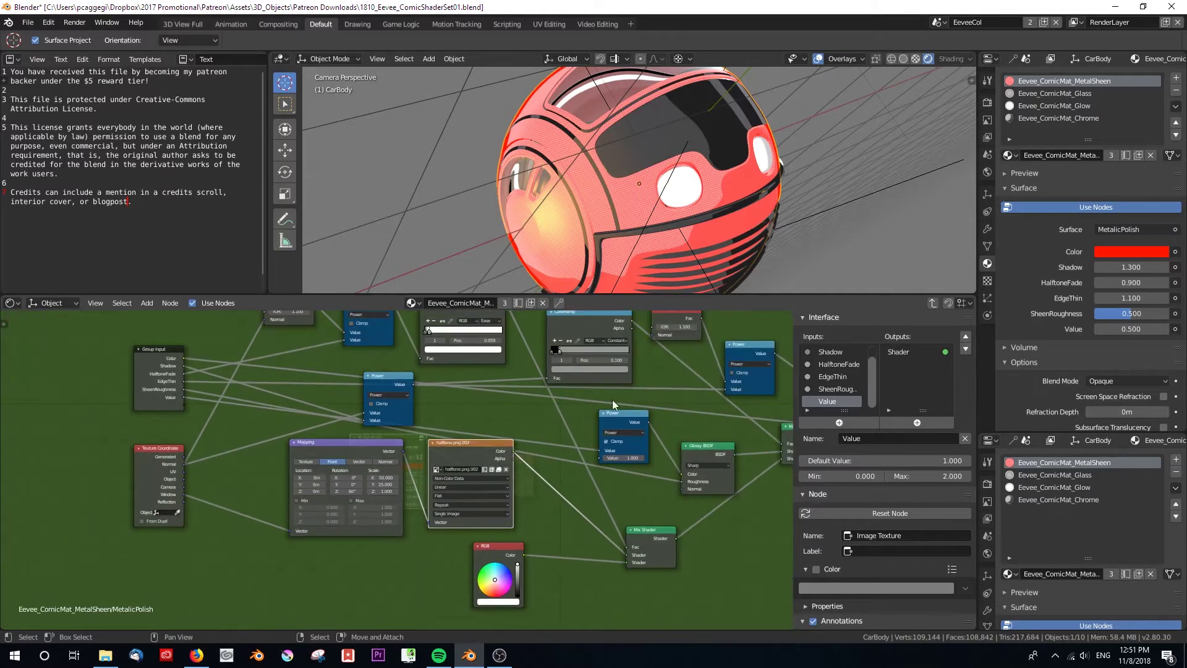
middle_drag(643, 393, 586, 444)
key(Tab)
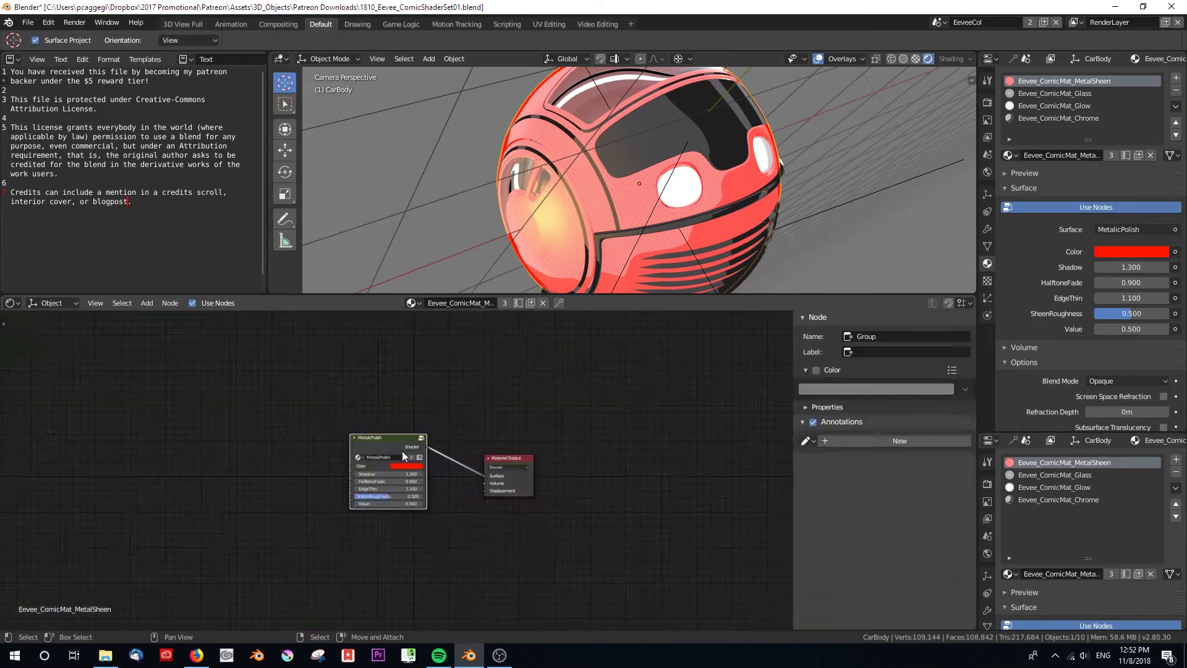
Enlarge the 3D viewport by lowering its border with the node editor
scroll(340, 461, up, 3)
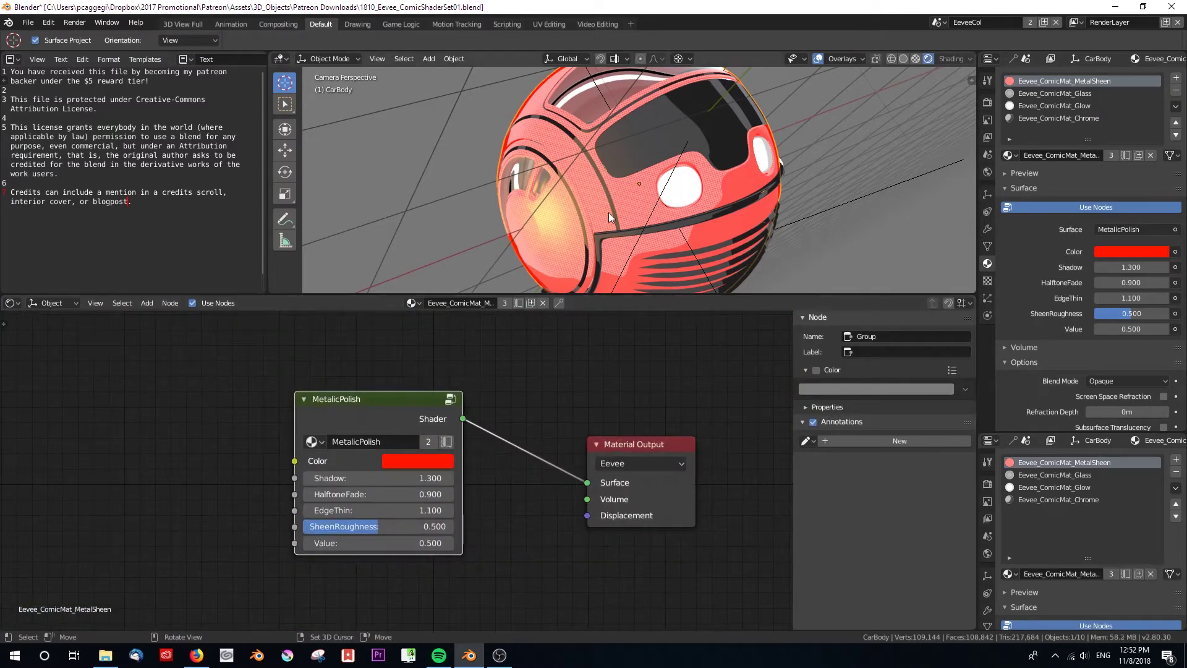
scroll(609, 212, down, 2)
drag(637, 294, 628, 375)
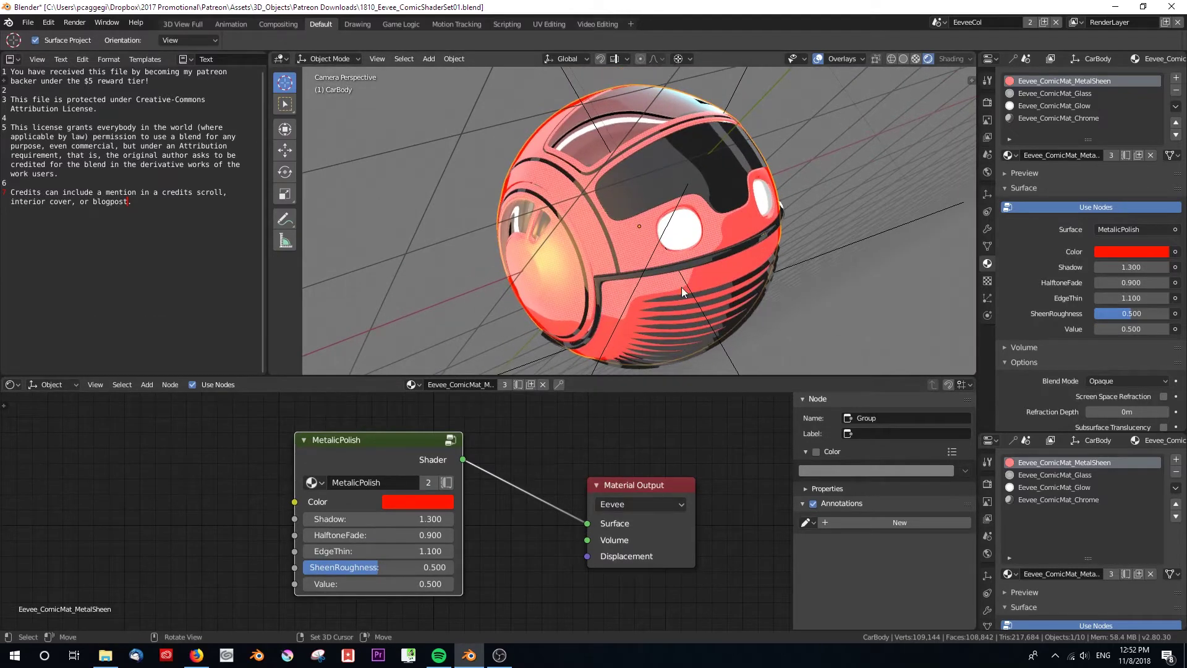
Examine the car body's metallic comic shading from several angles and return to the camera view
middle_drag(666, 280, 608, 281)
scroll(608, 280, up, 4)
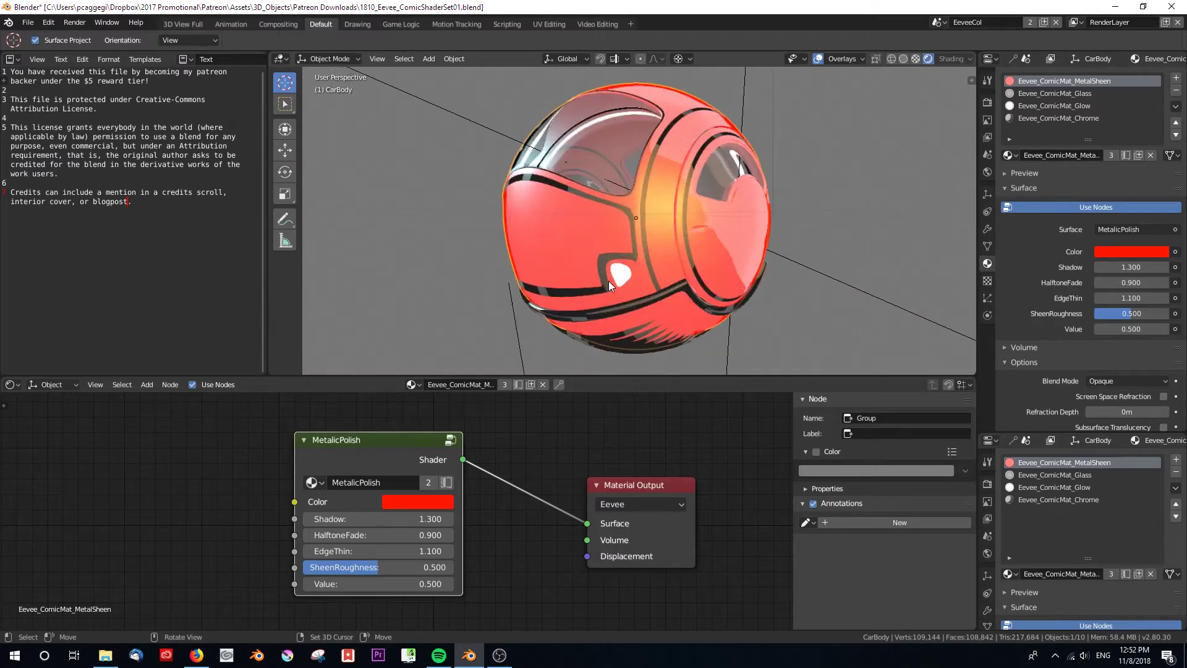
middle_drag(557, 232, 680, 239)
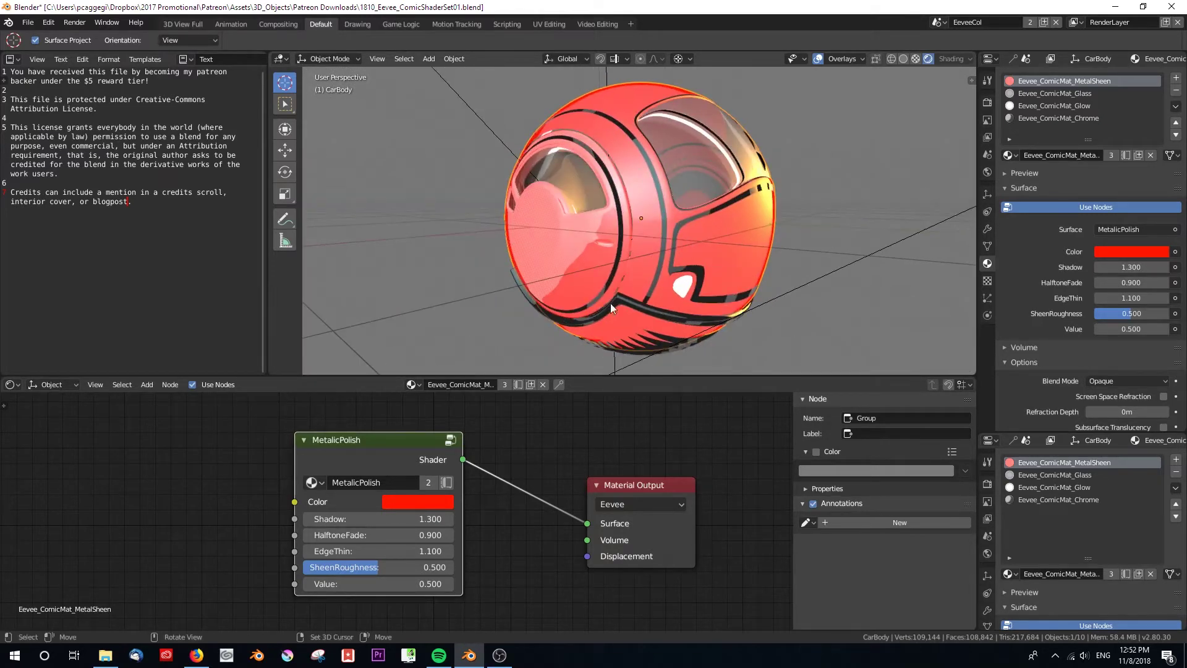
scroll(558, 347, up, 3)
scroll(656, 277, down, 3)
middle_drag(680, 289, 658, 262)
key(KP_0)
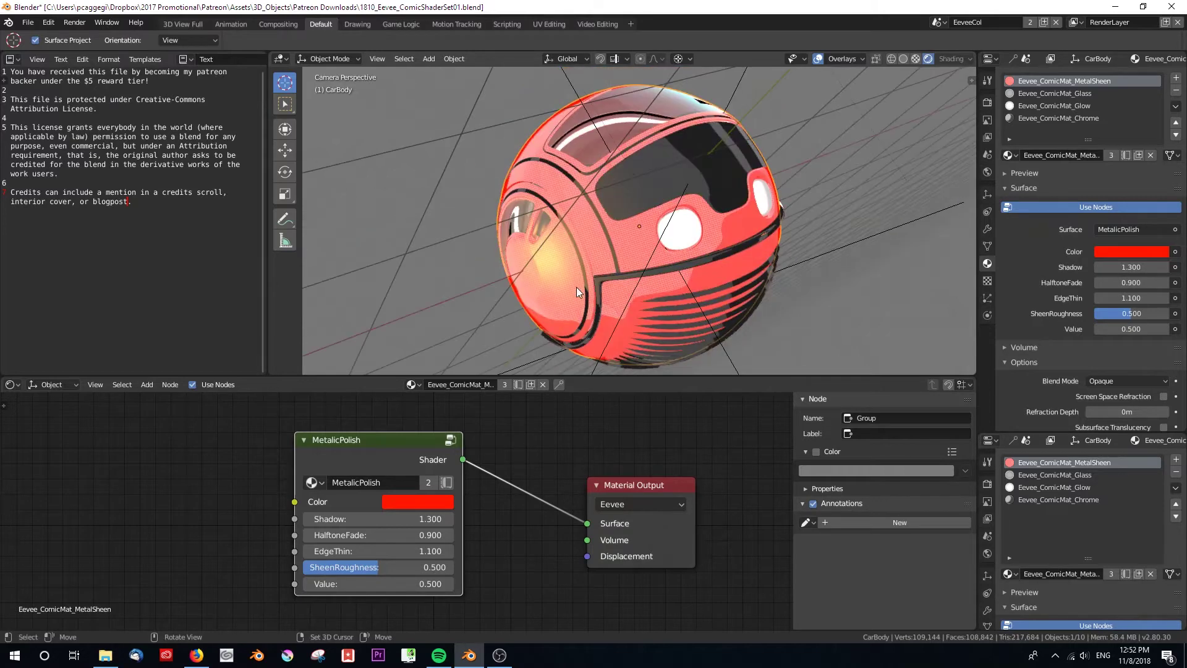
scroll(576, 283, up, 1)
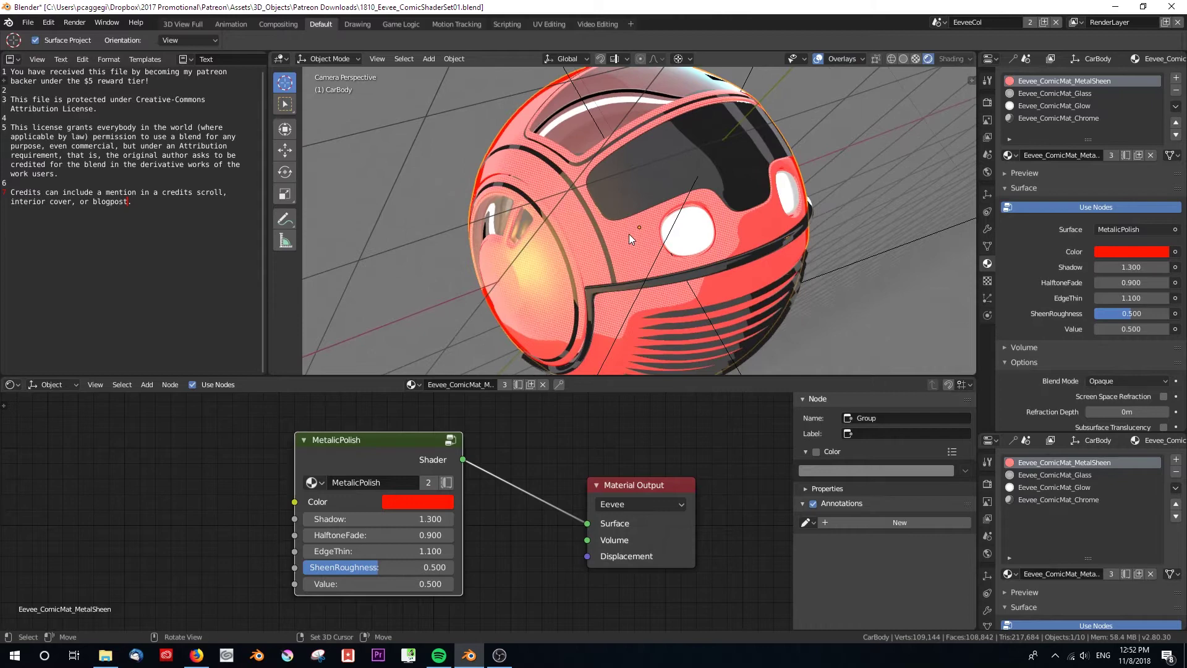
Change the MetalicPolish node's colour to orange and try different Shadow strengths, including 4.700 and 0.800, settling on 1.200
click(403, 502)
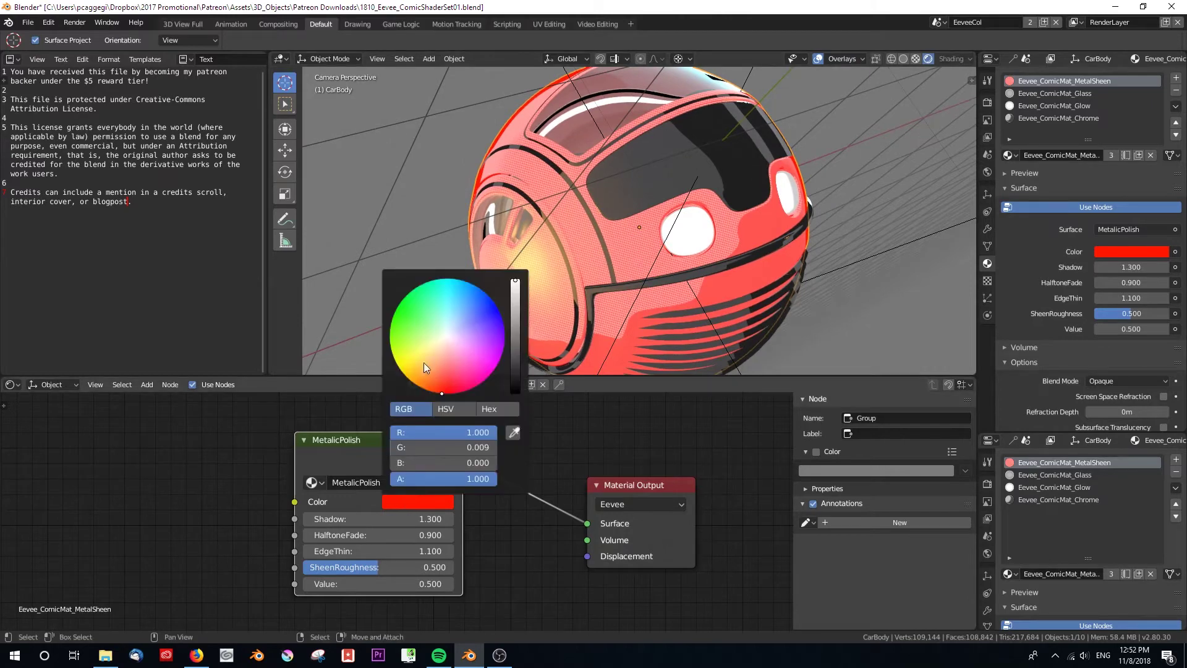
mouse_move(424, 362)
mouse_down()
mouse_move(403, 373)
mouse_move(476, 304)
mouse_move(476, 328)
mouse_move(446, 346)
mouse_move(438, 386)
mouse_up()
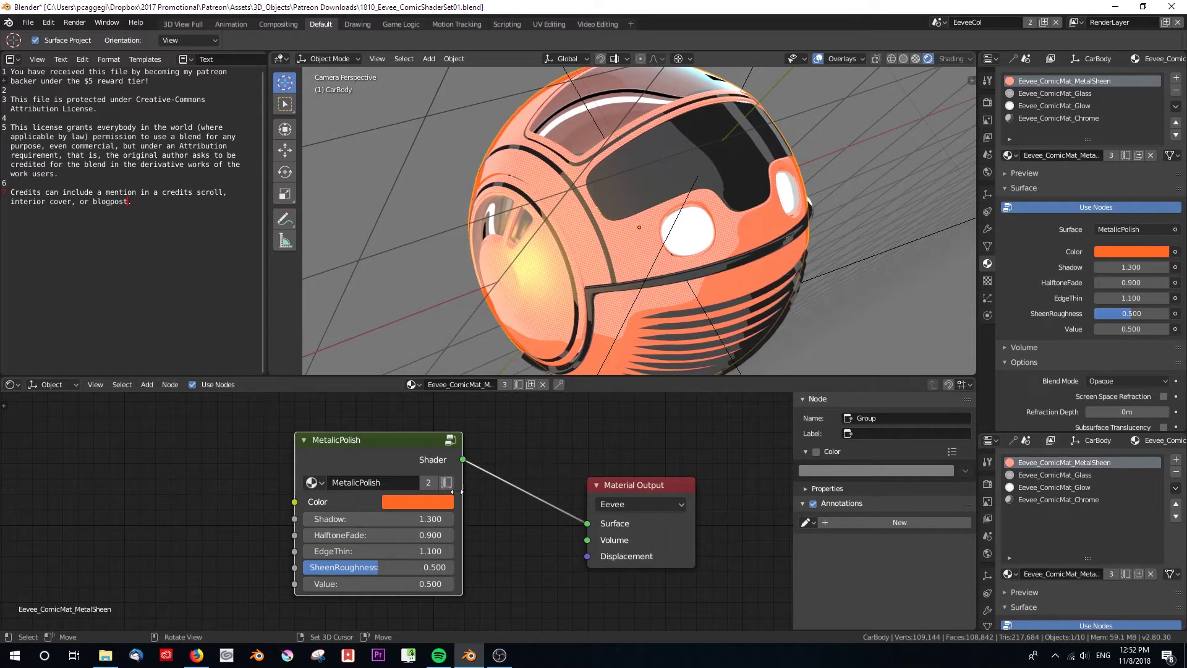
drag(377, 519, 340, 519)
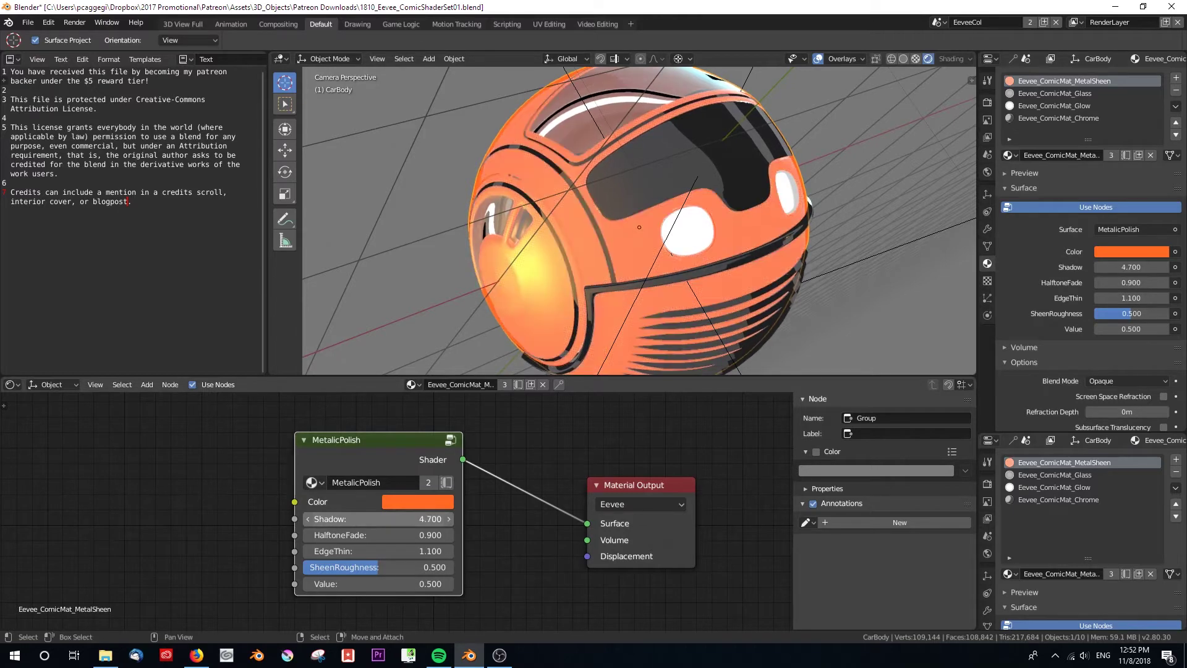
drag(340, 518, 375, 518)
drag(262, 519, 245, 518)
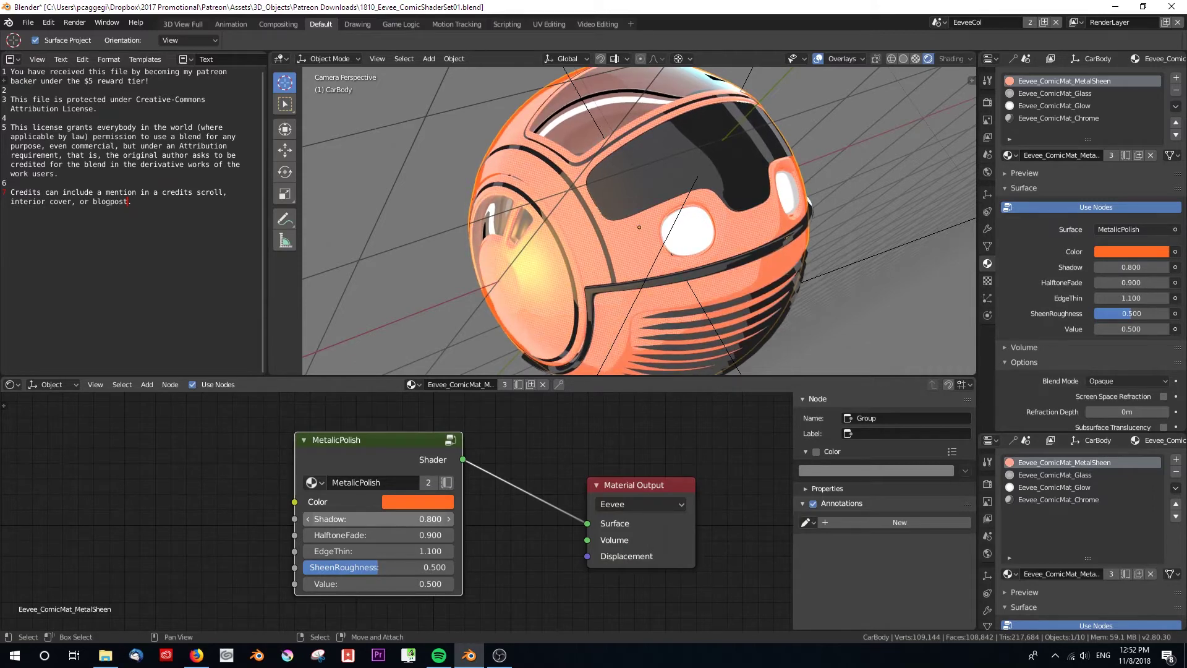
drag(374, 519, 393, 519)
Test the MetalicPolish node's HalftoneFade at 0.000, 0.600 and 5.000 against the camera view of the car body
middle_drag(744, 252, 675, 259)
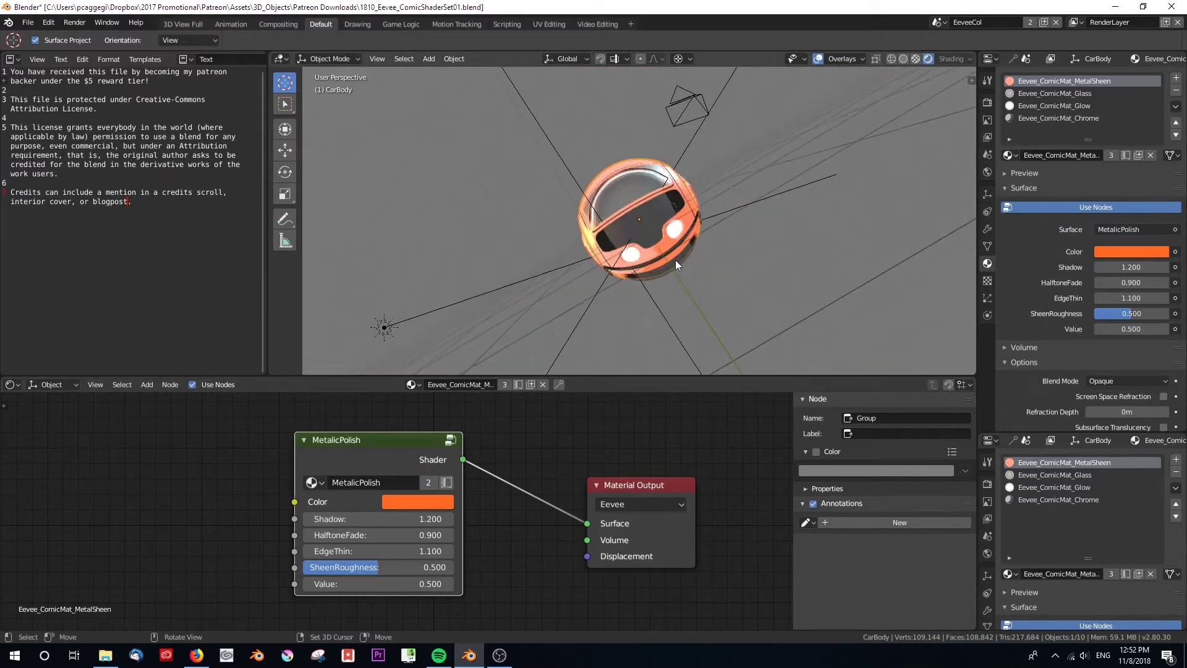
key(KP_0)
scroll(644, 282, down, 2)
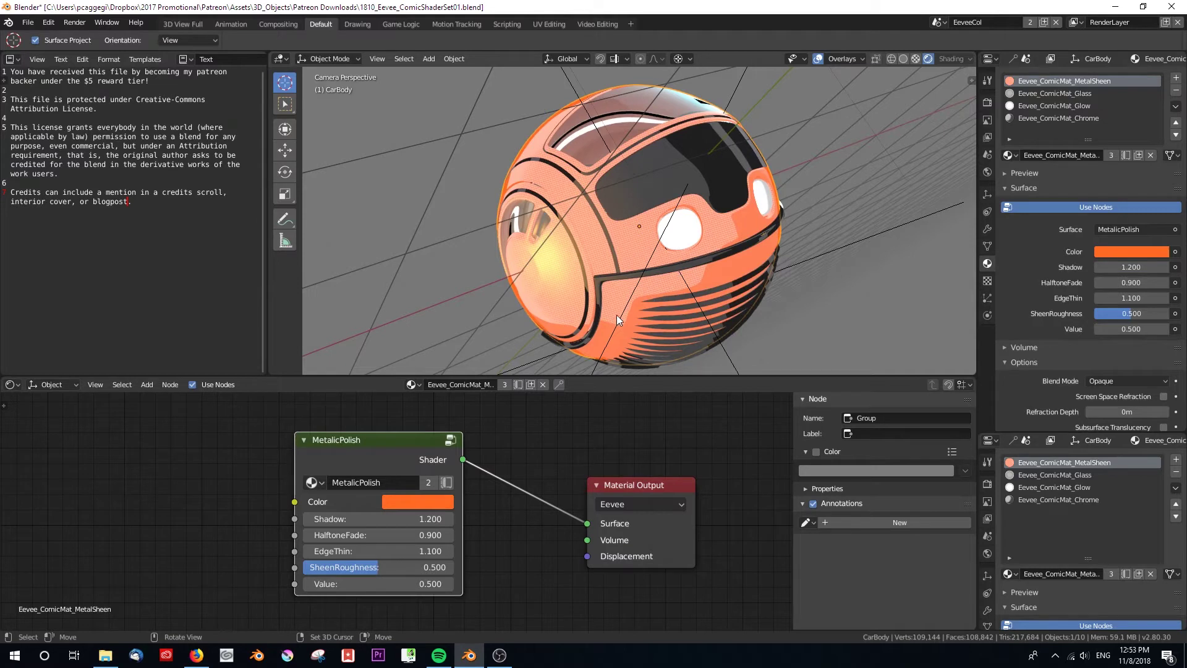
scroll(386, 550, up, 1)
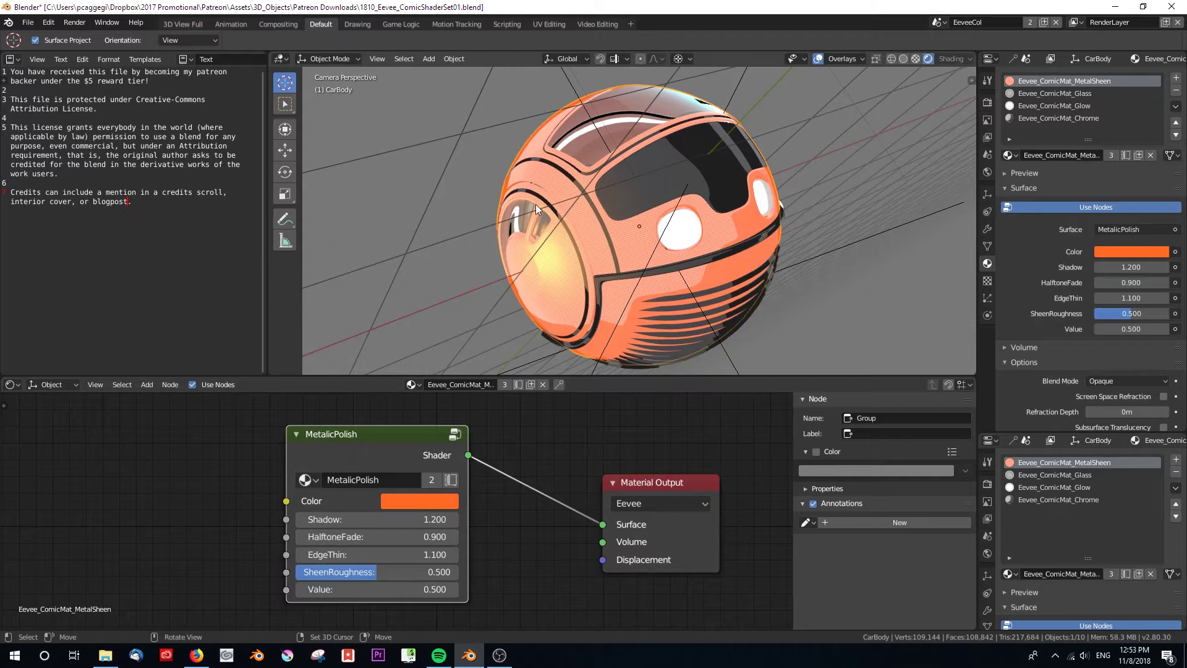
scroll(535, 204, up, 1)
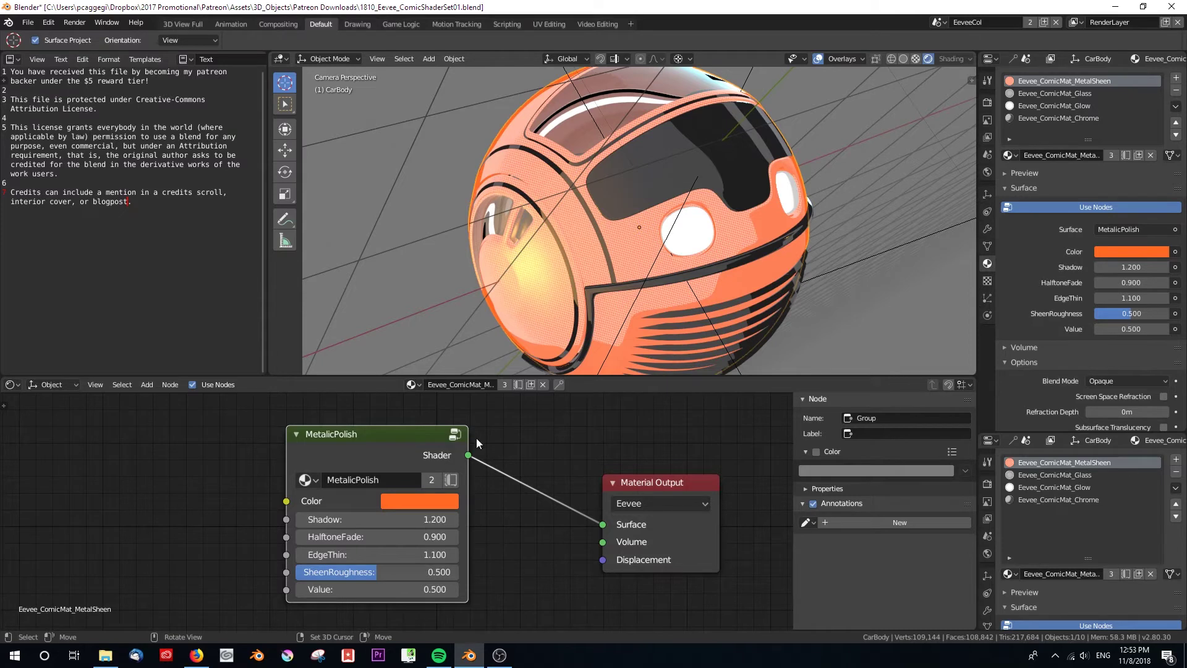
drag(403, 537, 353, 537)
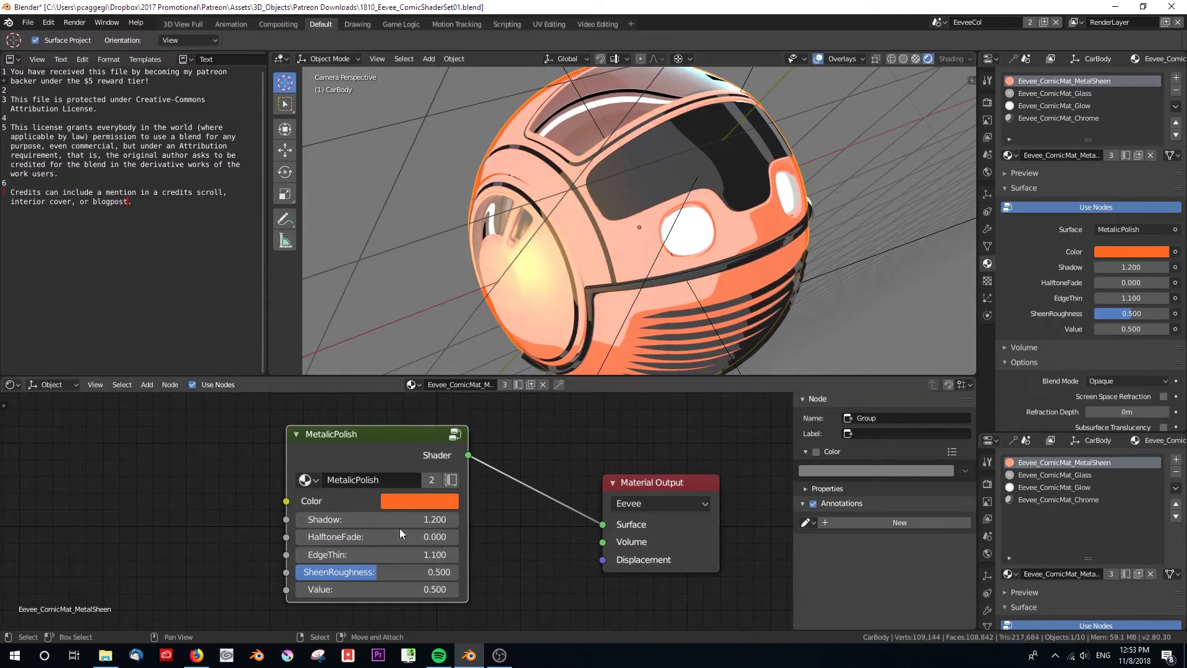
mouse_move(402, 533)
mouse_down()
mouse_move(413, 536)
mouse_move(382, 536)
mouse_move(402, 537)
mouse_up()
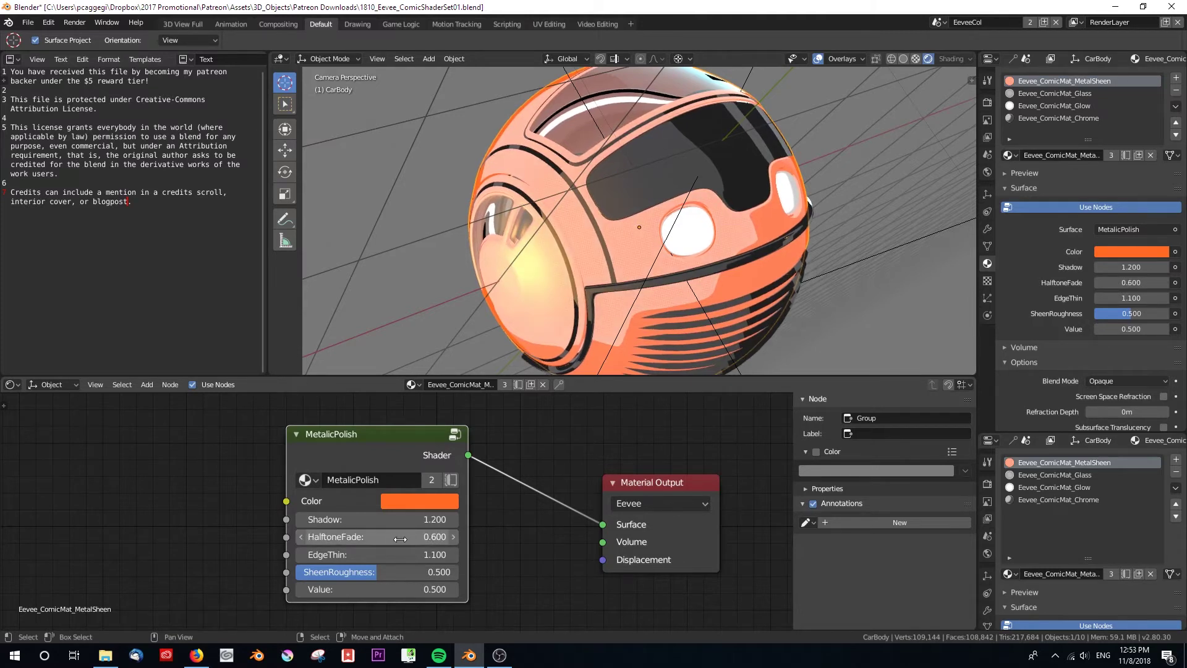
mouse_move(401, 537)
mouse_down()
mouse_move(667, 539)
mouse_move(422, 212)
mouse_up()
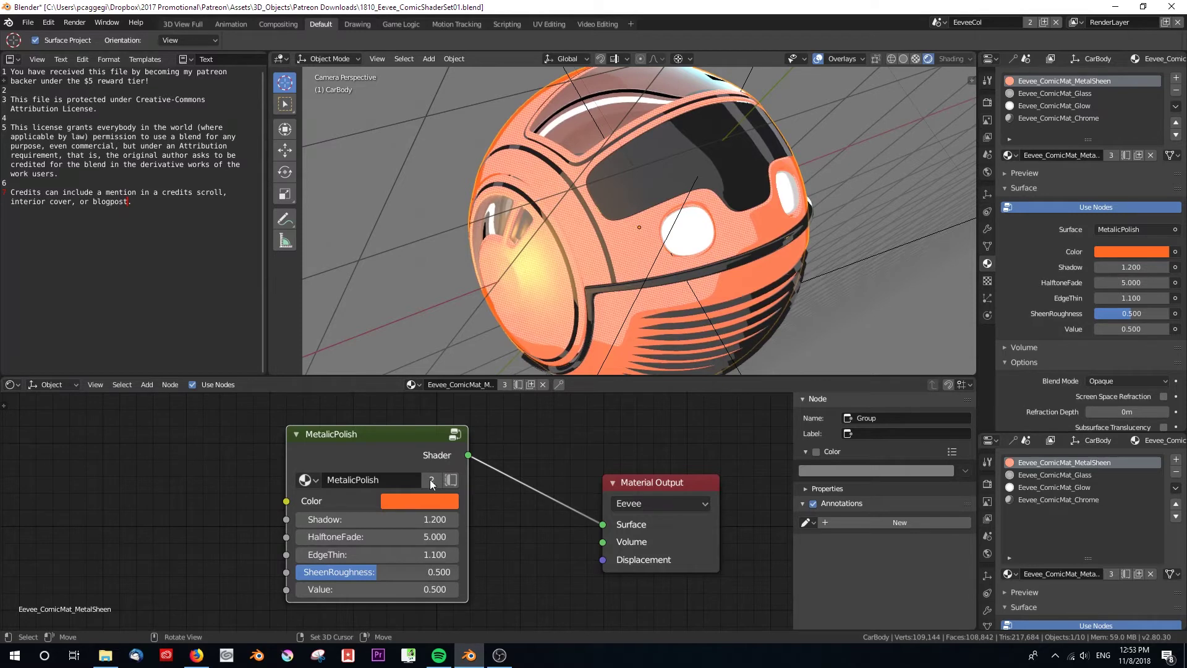
Reset the MetalicPolish node's Shadow to zero, raise it to 1.100, and set HalftoneFade to 1.000
key(BackSpace)
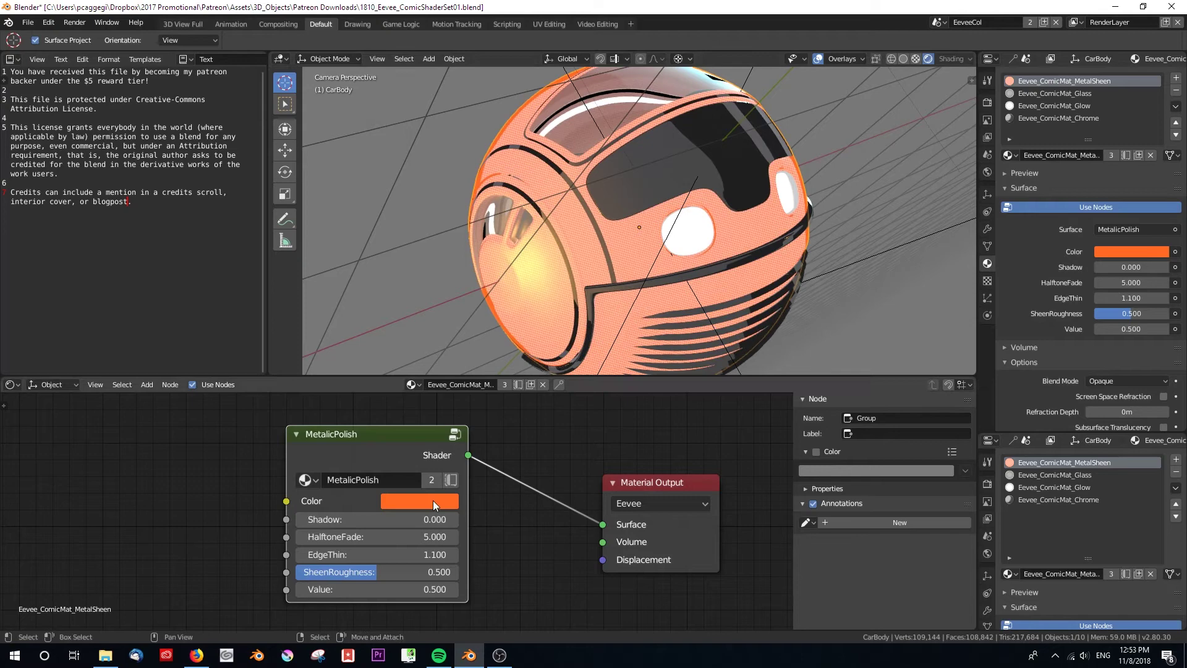
mouse_move(424, 522)
mouse_down()
mouse_move(498, 522)
mouse_move(333, 538)
mouse_move(351, 537)
mouse_up()
click(426, 538)
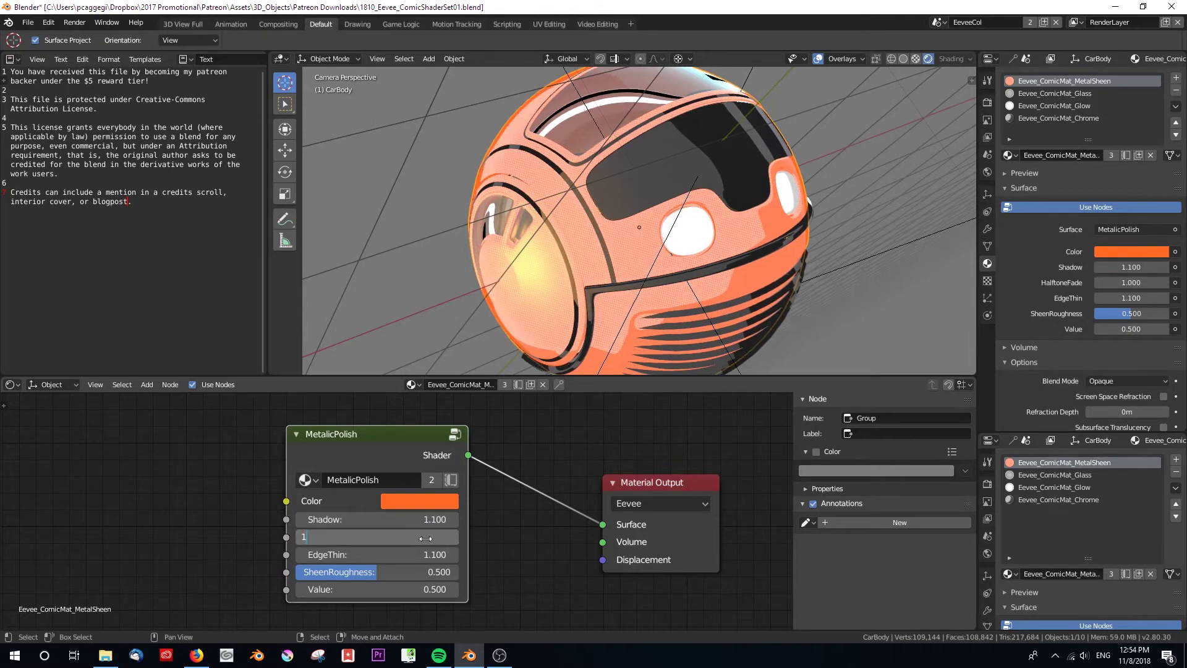
key(Return)
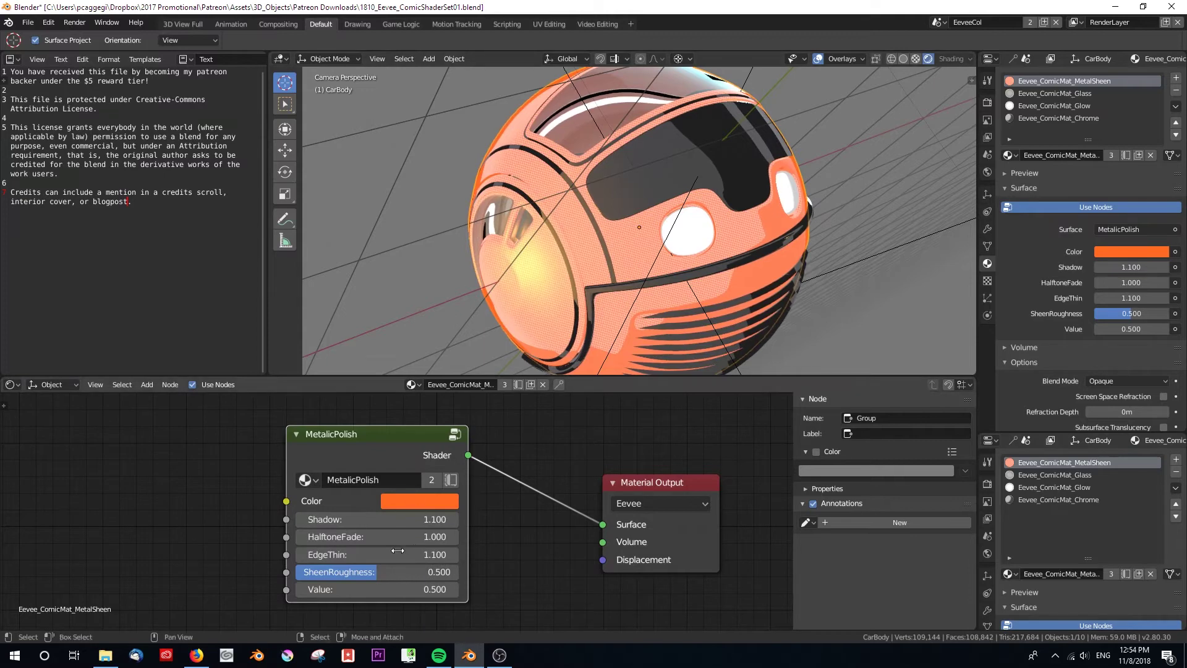
Vary the MetalicPolish node's EdgeThin, including a value of 0.600, and leave it at 1.200
mouse_move(402, 555)
mouse_down()
mouse_move(436, 555)
mouse_move(371, 554)
mouse_move(446, 554)
mouse_up()
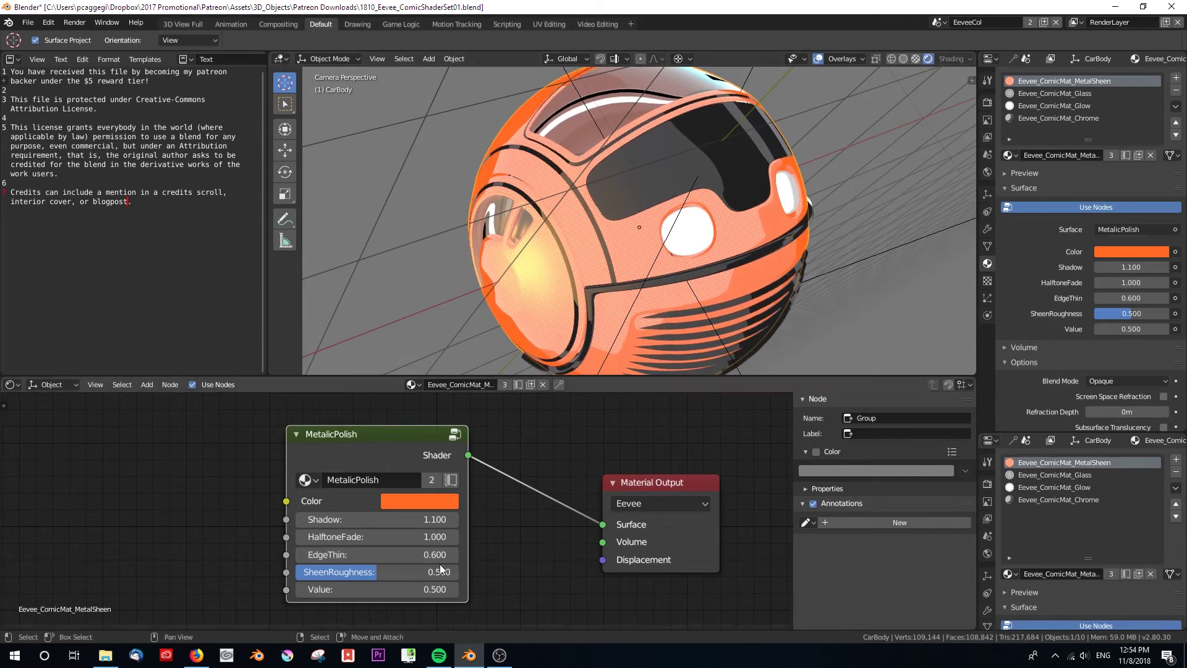
drag(451, 571, 438, 571)
key(ctrl+z)
key(ctrl+z)
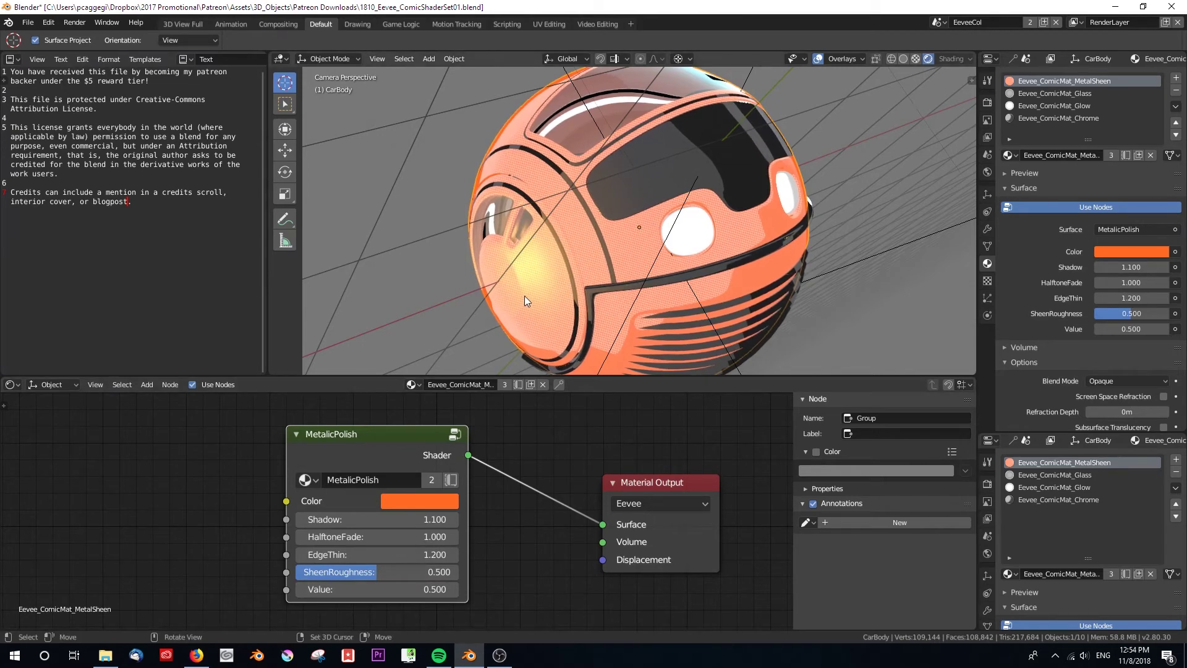
Test the car body's sheen with SheenRoughness at 0.000, 1.000 and 0.447, and with Value at 2.000
scroll(524, 296, down, 2)
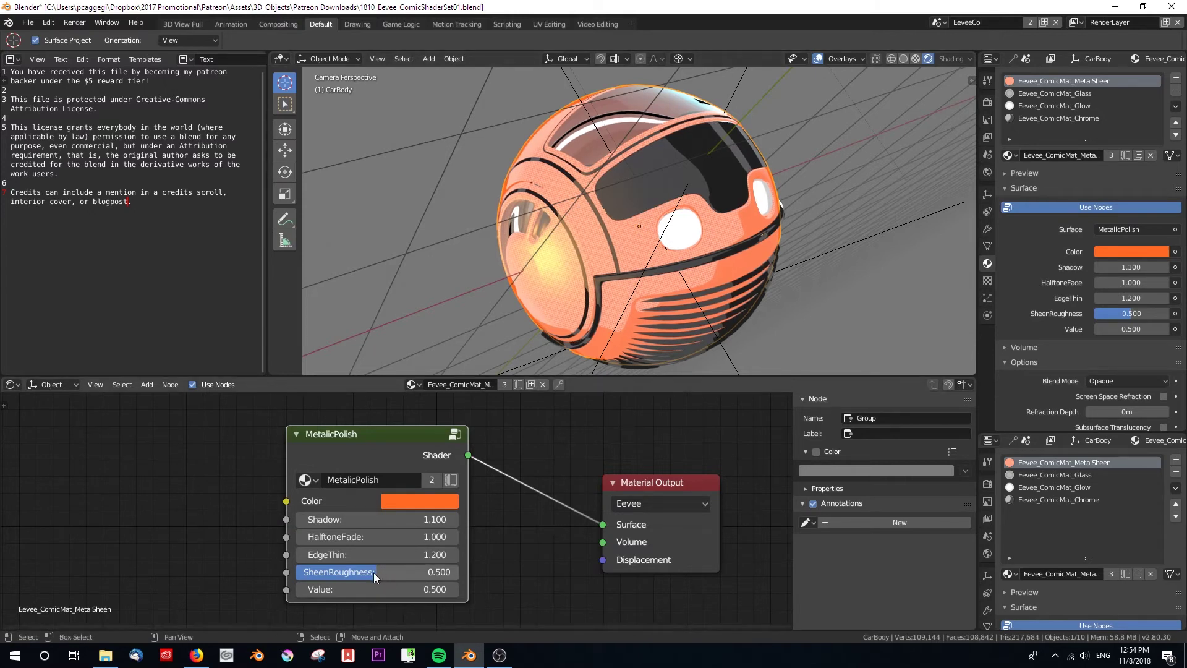
mouse_move(373, 572)
mouse_down()
mouse_move(408, 572)
mouse_move(297, 573)
mouse_up()
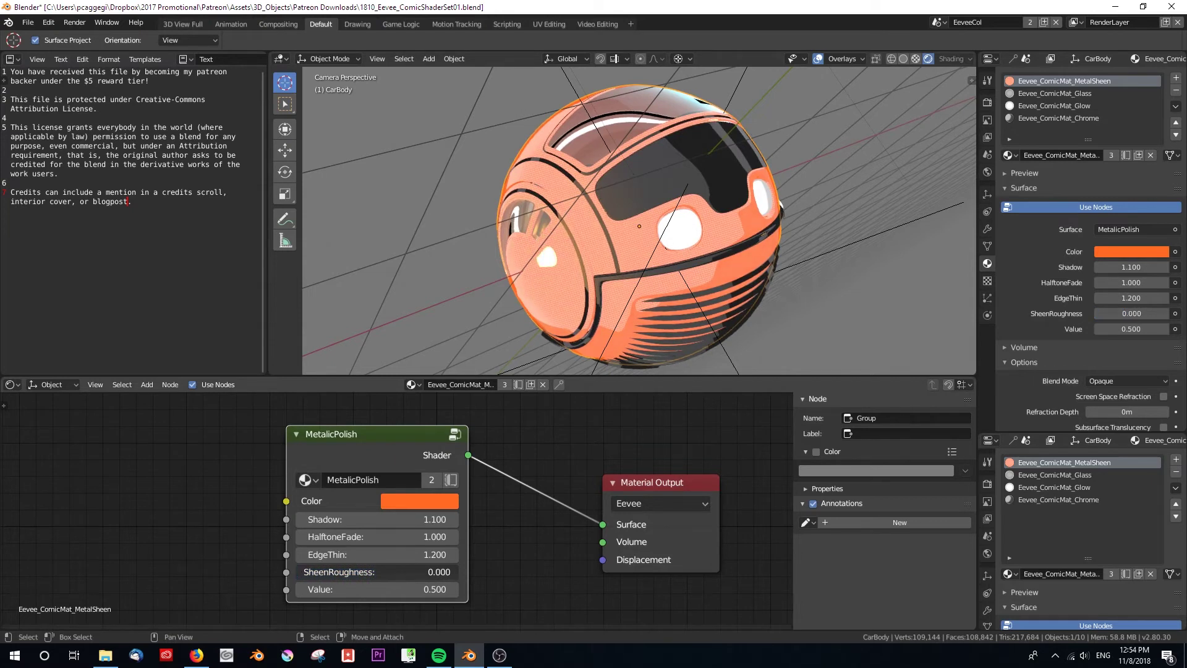
drag(297, 572, 458, 572)
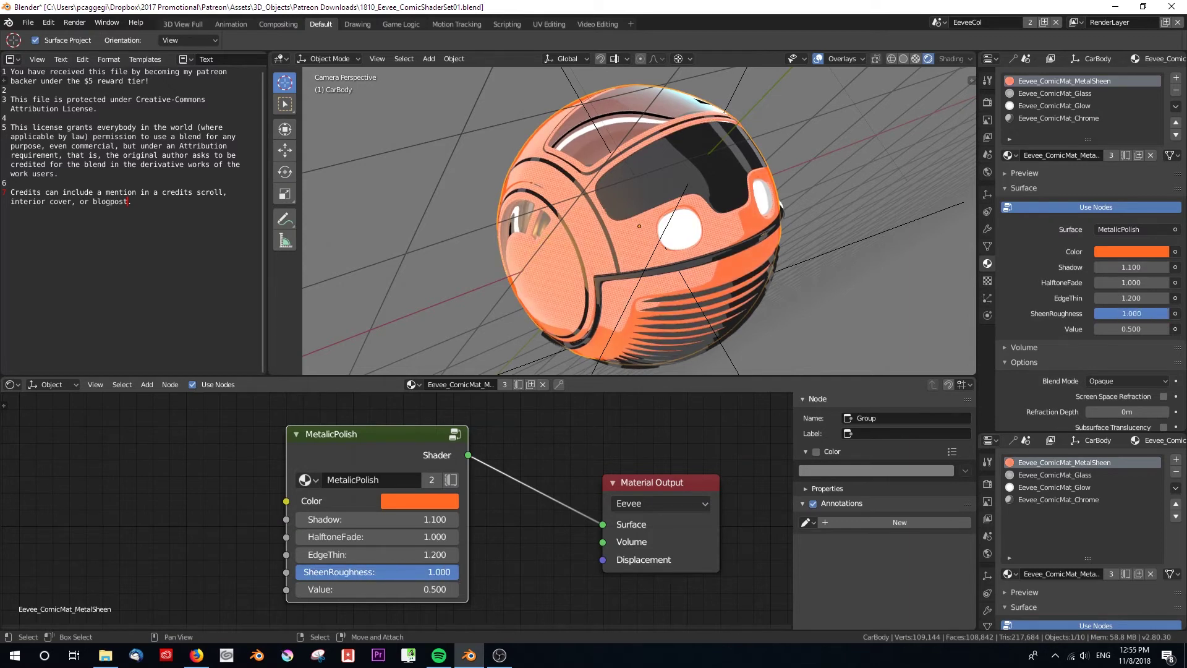
mouse_move(458, 573)
mouse_down()
mouse_move(367, 572)
mouse_move(458, 589)
mouse_move(346, 589)
mouse_move(458, 589)
mouse_up()
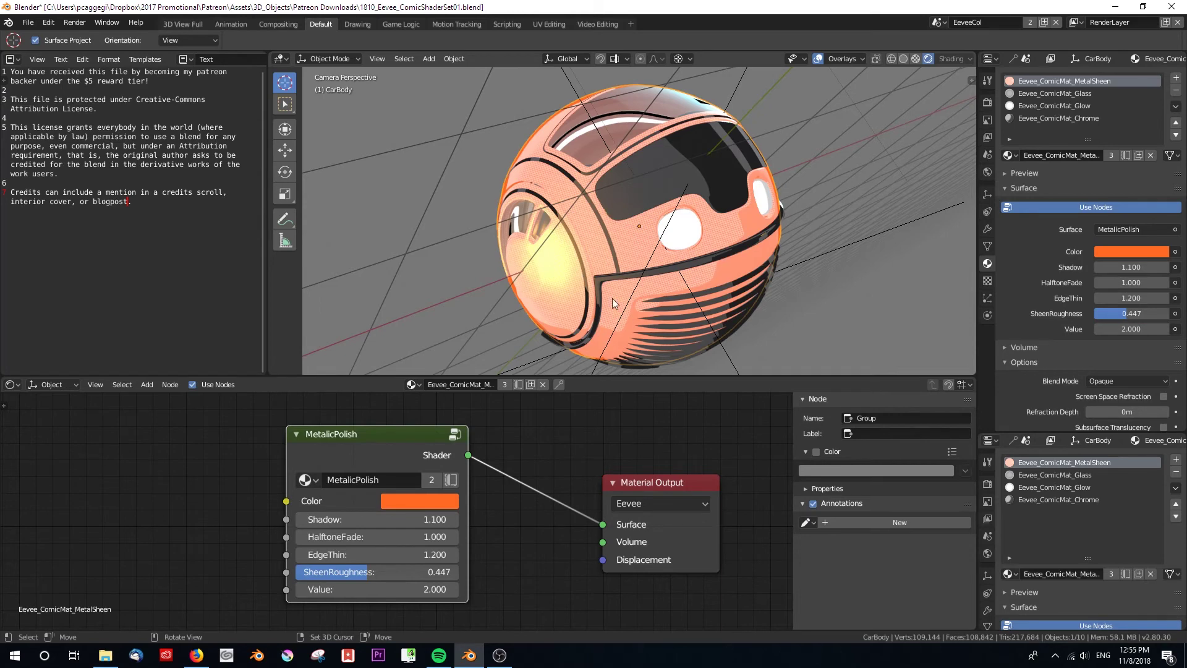
Set the MetalicPolish node's Value to 1.000 and its SheenRoughness to 0.500
drag(401, 590, 392, 590)
click(398, 595)
text(1)
key(Return)
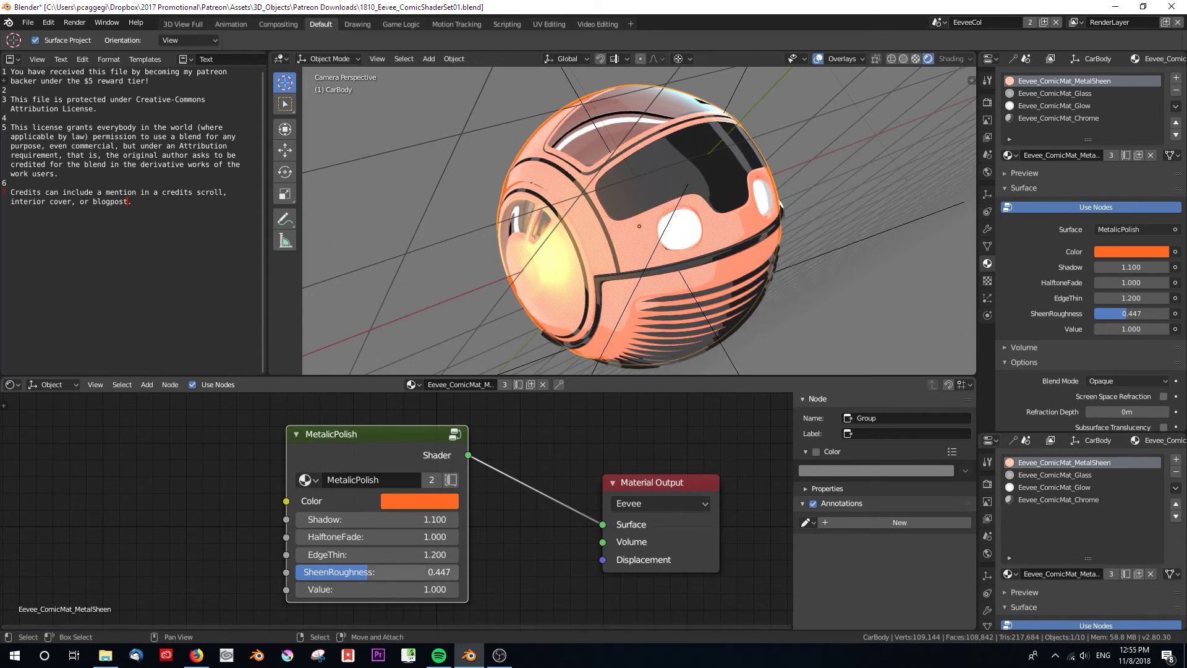
click(433, 575)
text(.5)
key(Return)
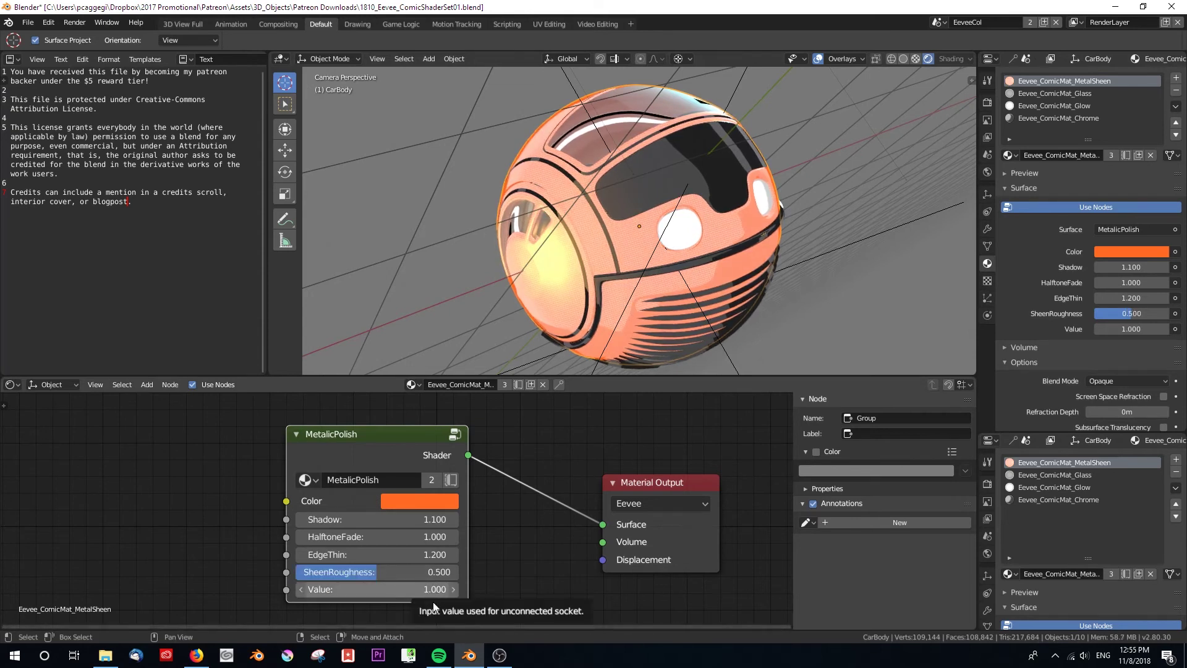
Try the MetalicPolish node's Value at 0.900 and 0.200, and settle on 0.500
mouse_move(408, 588)
mouse_down()
mouse_move(377, 589)
mouse_move(432, 588)
mouse_up()
click(429, 591)
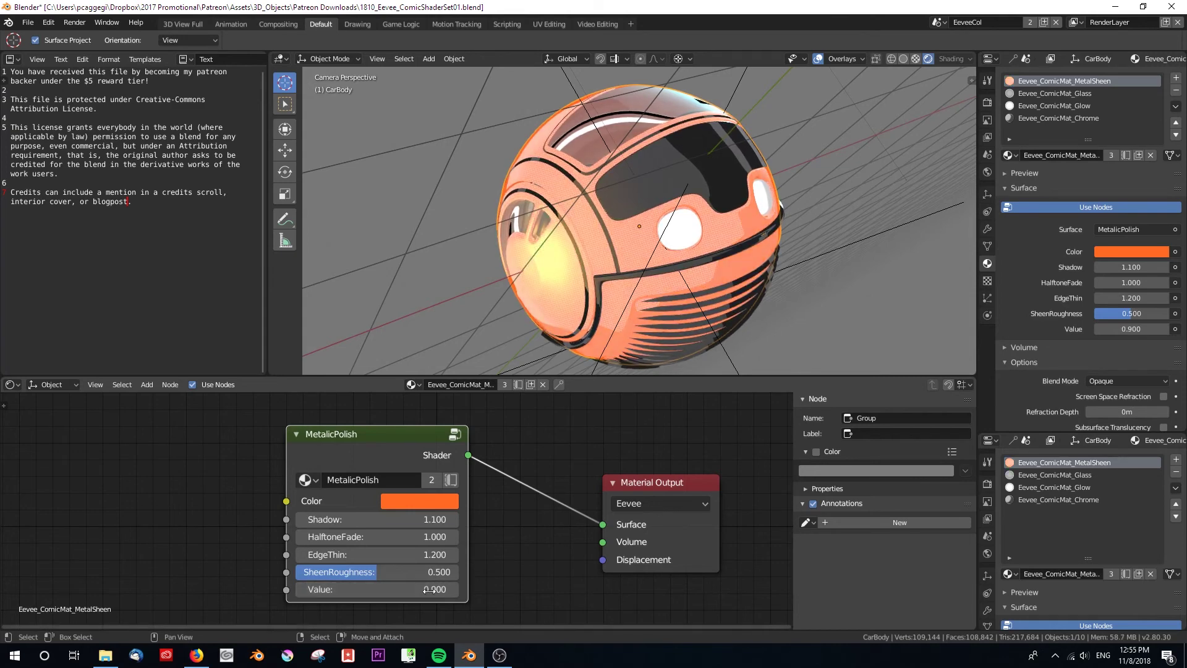
text(.2)
key(Return)
click(429, 592)
text(.5)
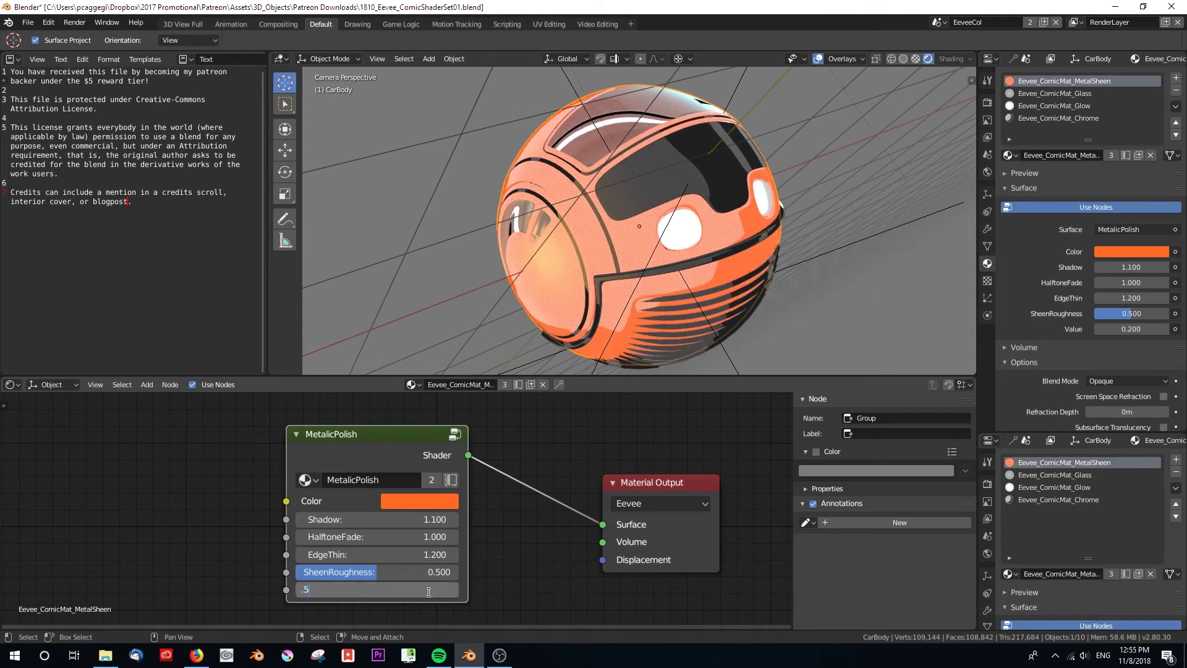
key(Return)
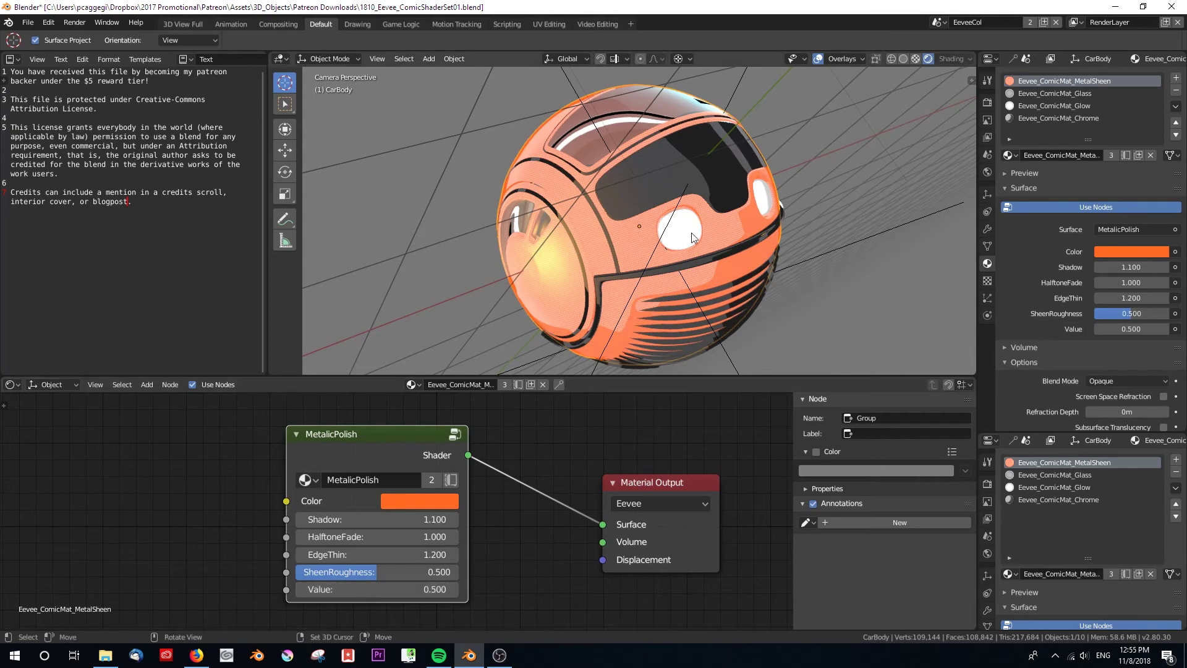
Move the Material Output node up and closer to the MetalicPolish group node
scroll(599, 272, down, 1)
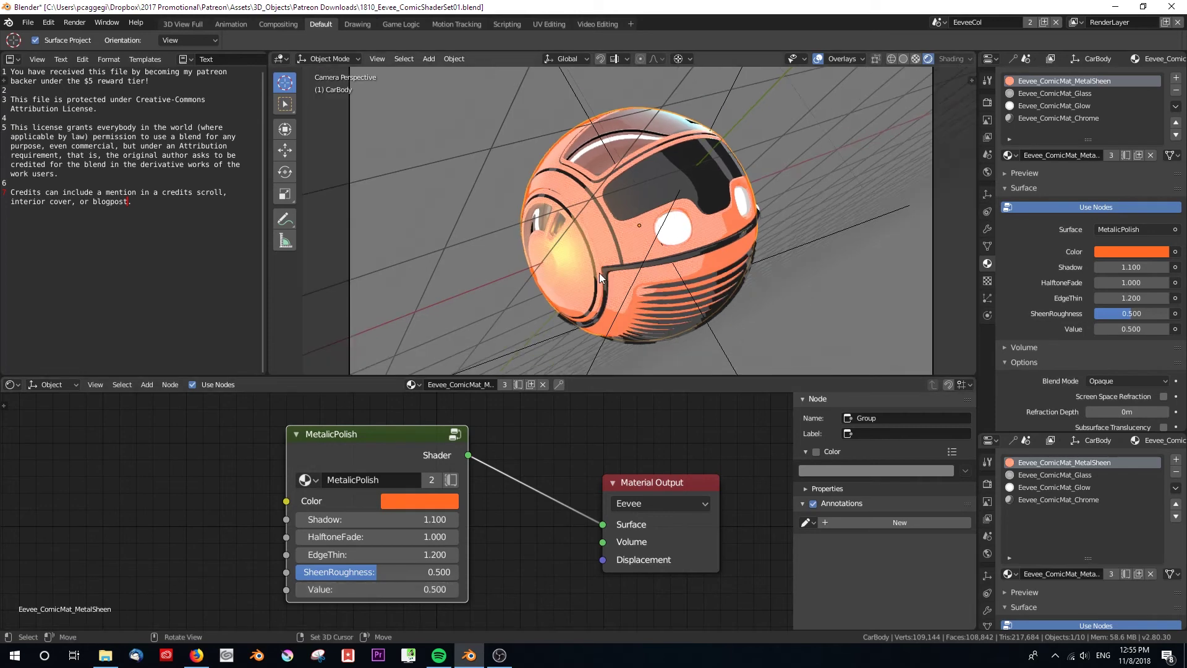
drag(629, 480, 595, 436)
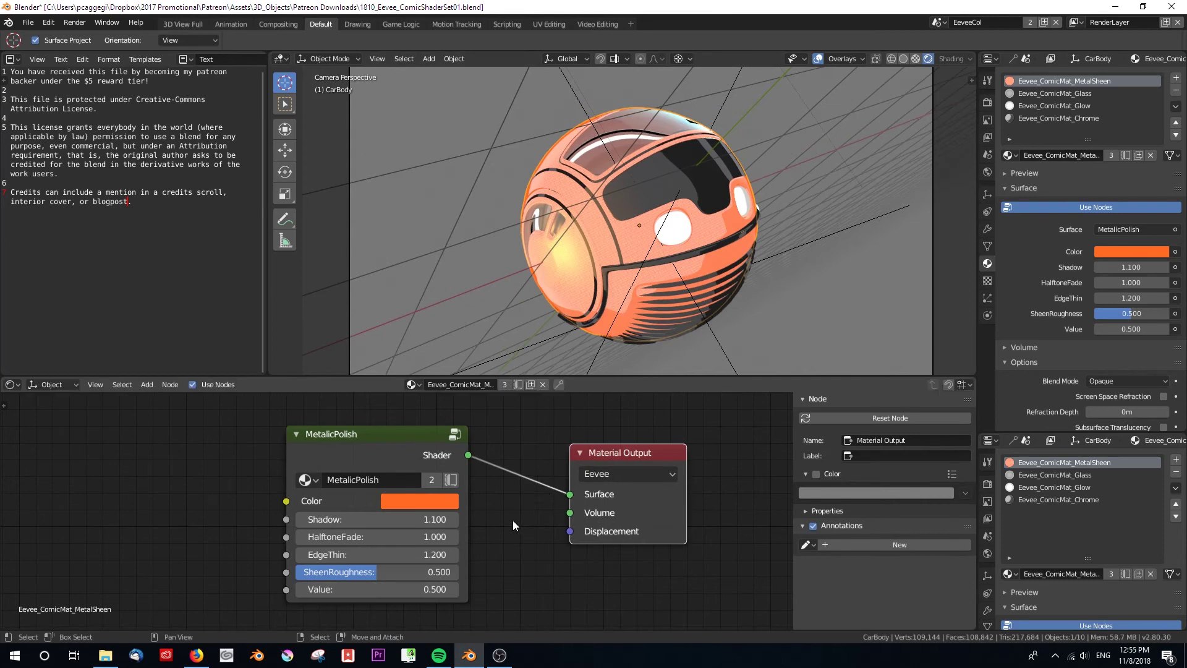